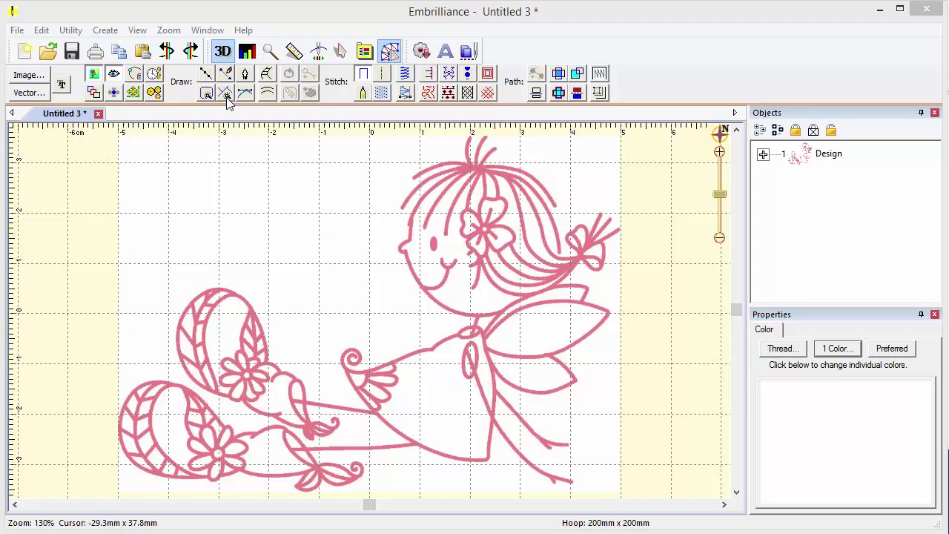
Step: Line Wand-trace the fairy artwork with sensitivity raised from 135 to 155 into a 2.5 mm run
click(226, 96)
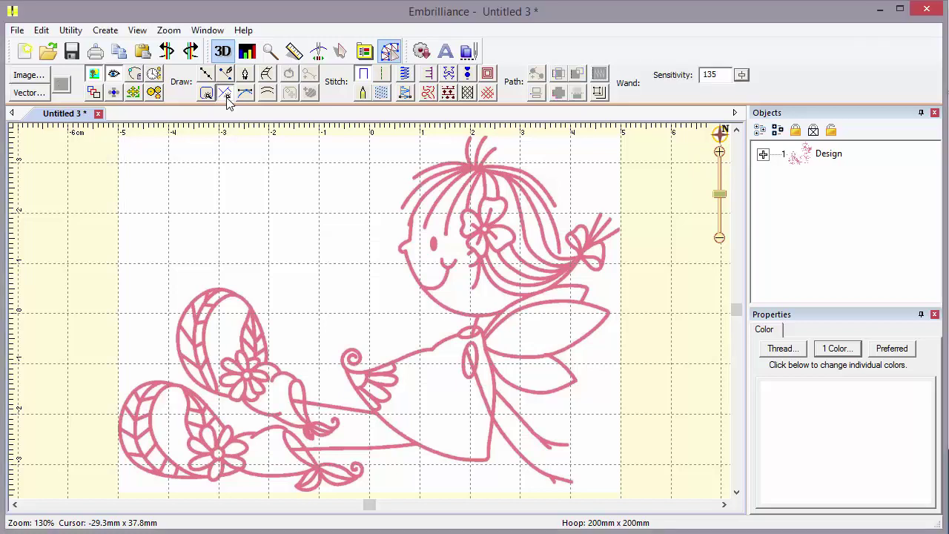
click(565, 267)
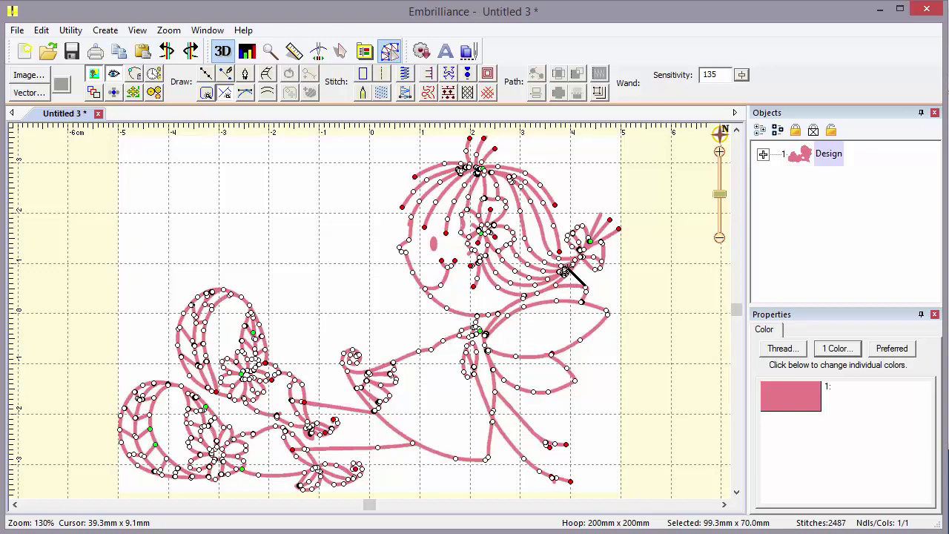
click(741, 76)
drag(745, 141, 745, 125)
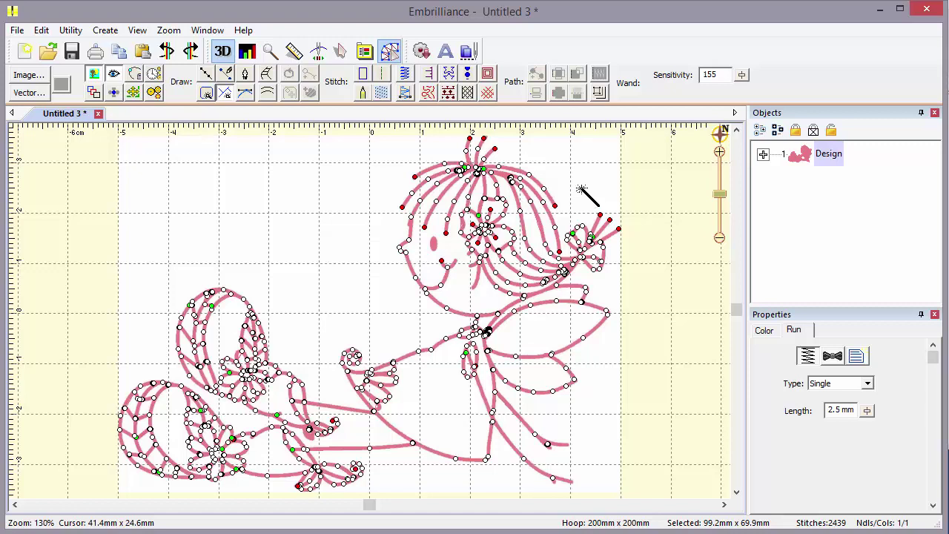
key(Escape)
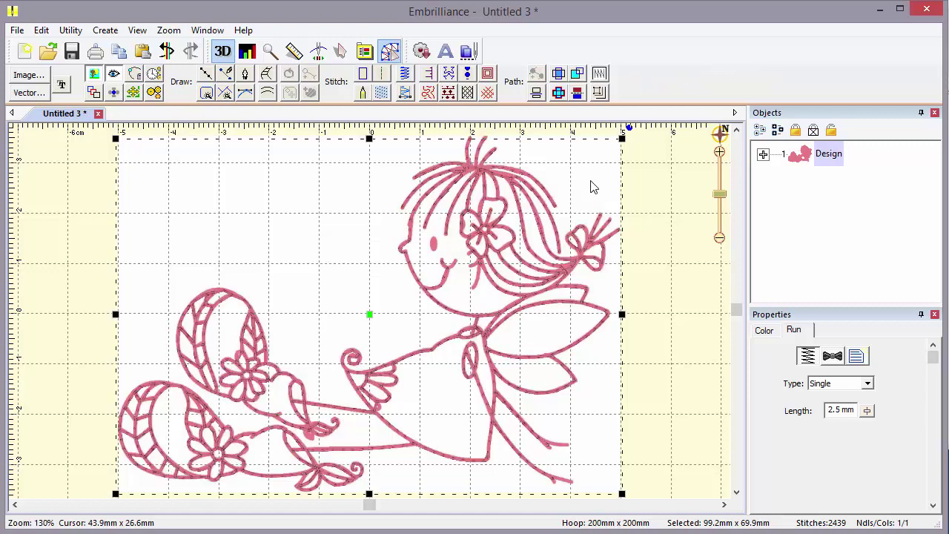
Step: Toggle the background image, then Magic Wand the fairy's eye into a satin fill as a second colour
click(643, 179)
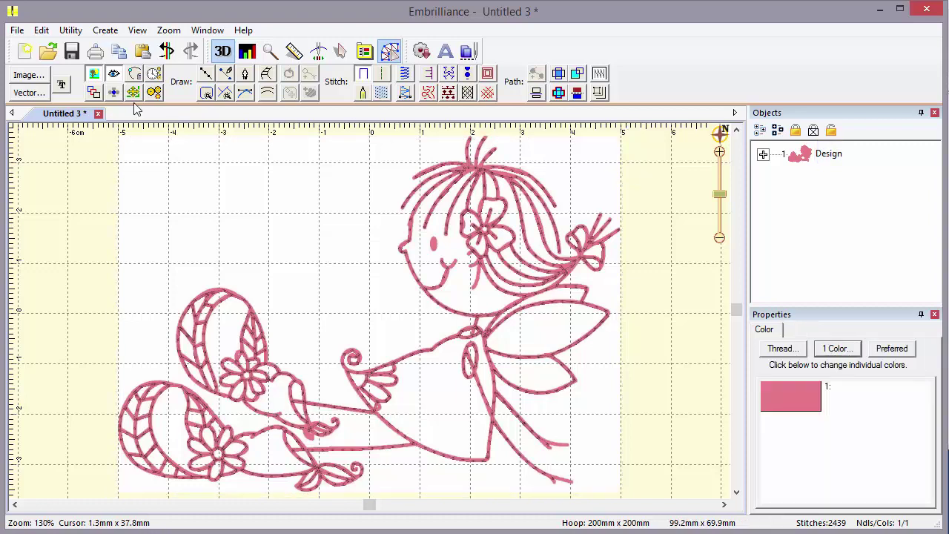
click(98, 79)
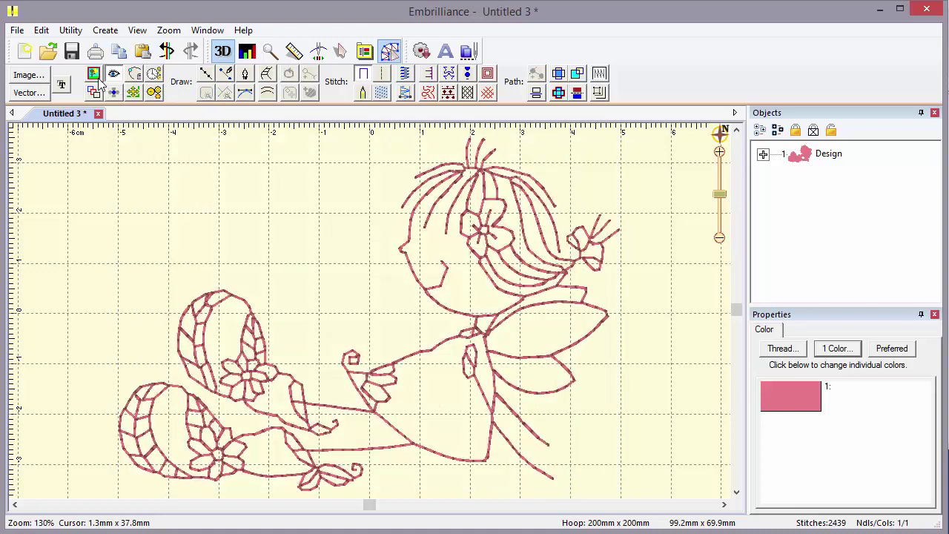
click(98, 78)
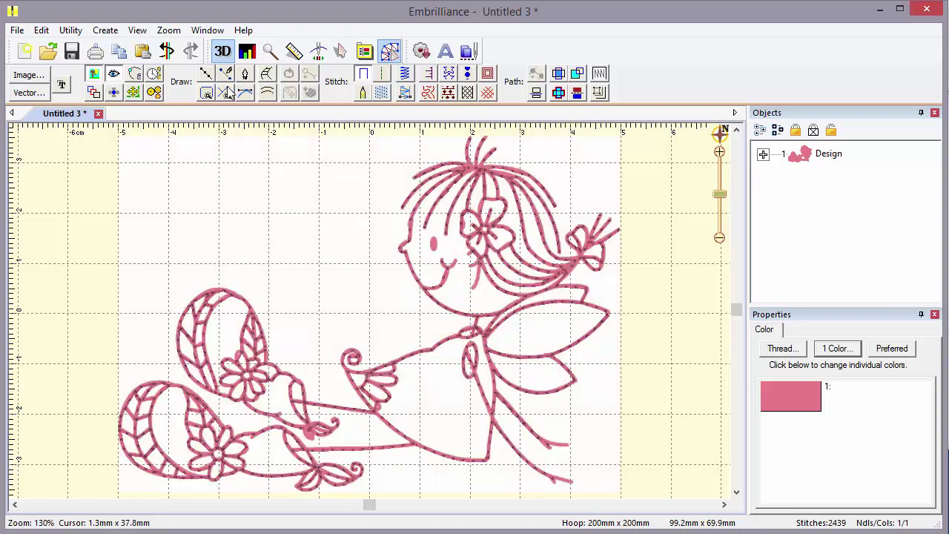
click(207, 95)
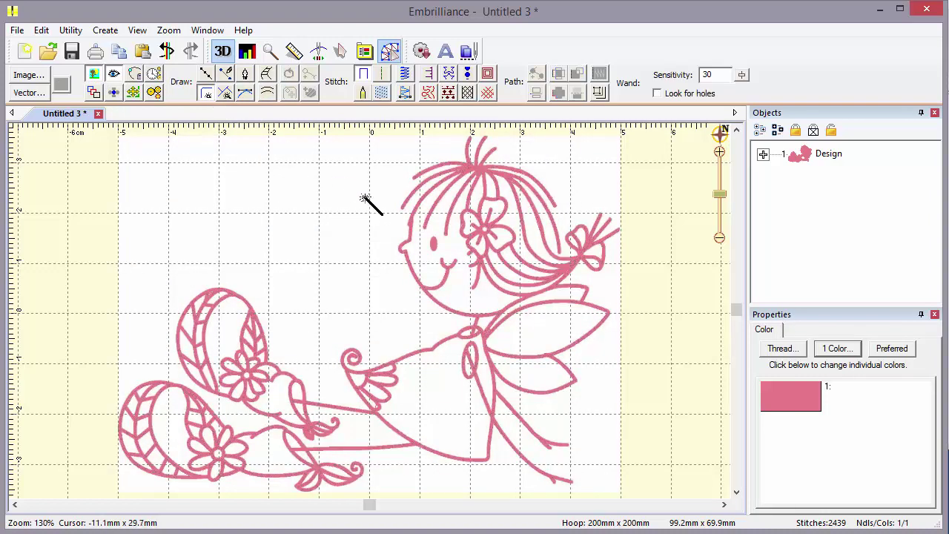
click(433, 243)
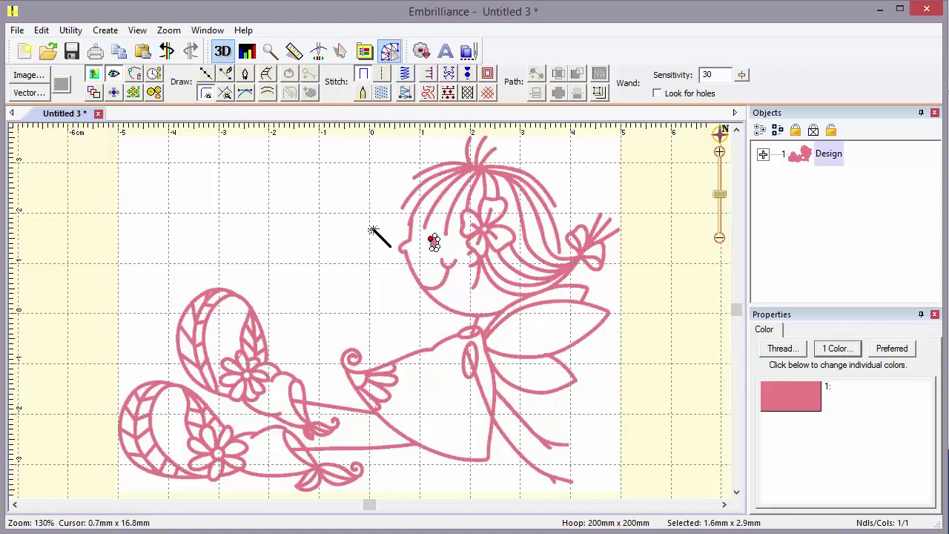
click(405, 94)
click(373, 194)
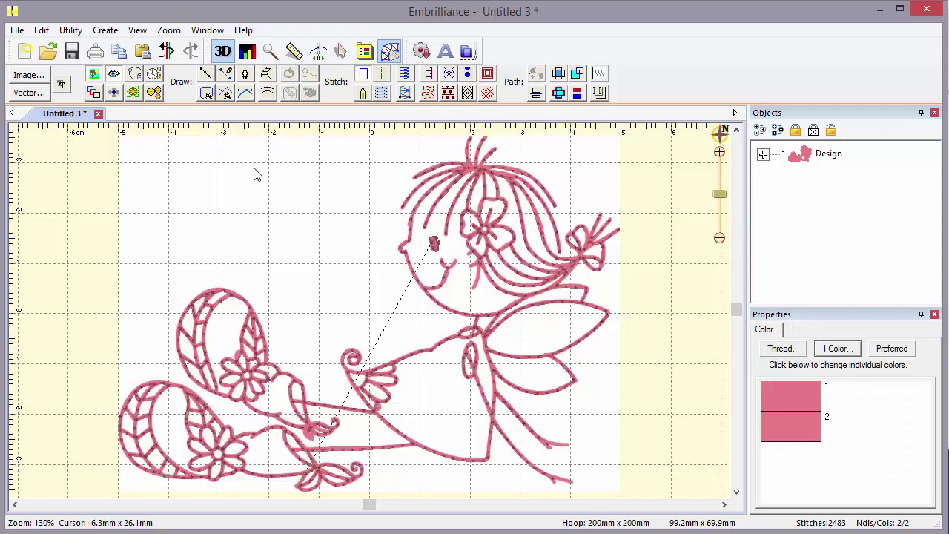
Step: Hide the background image and play the stitch simulator through stitch 2482
click(95, 74)
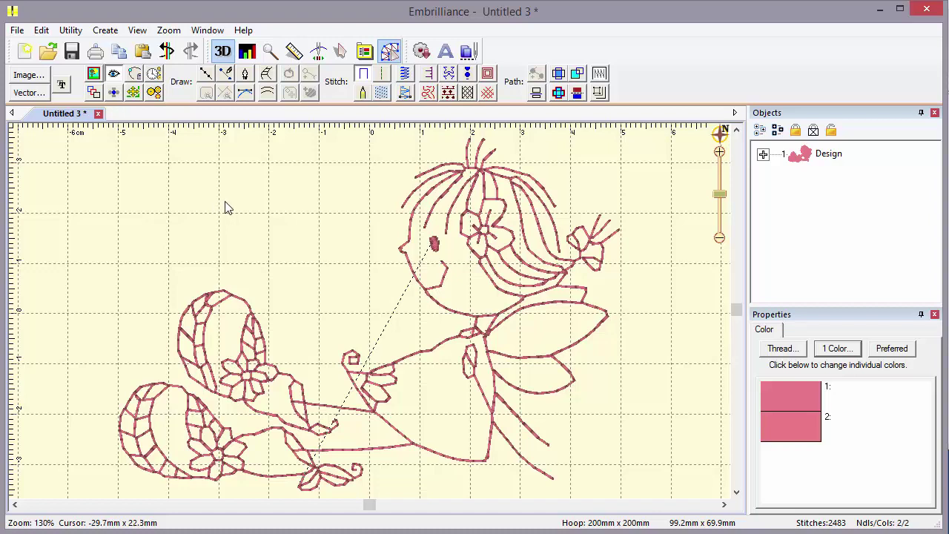
click(318, 52)
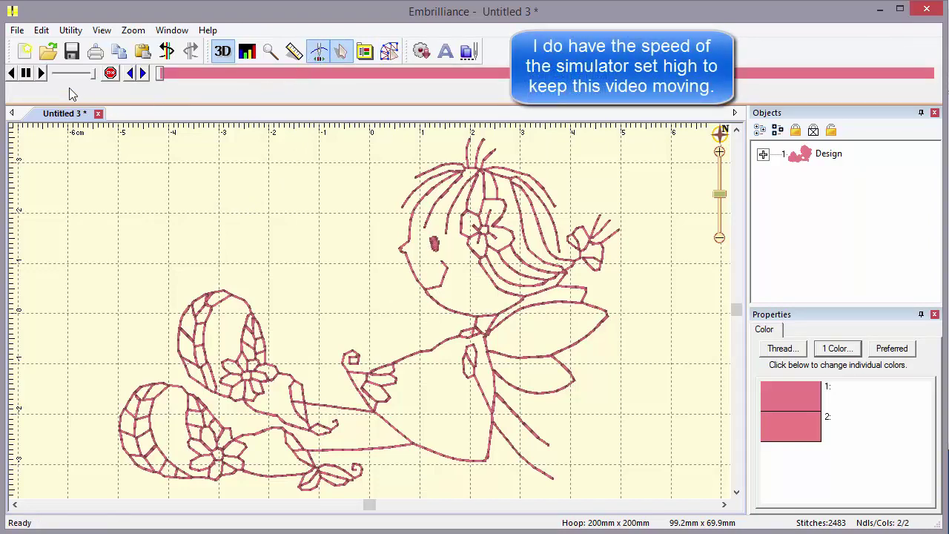
click(42, 73)
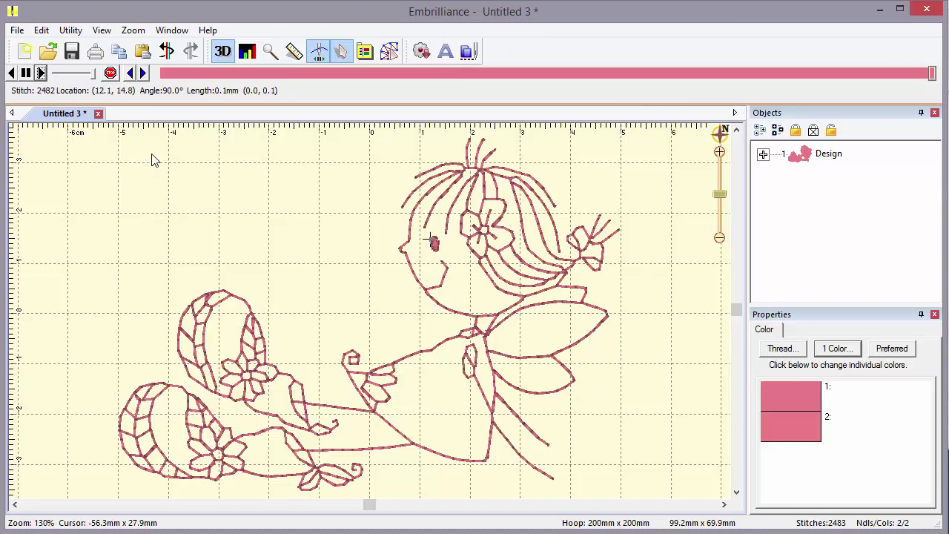
Step: Return to Create Designs and expand the Design entry to browse its run, Double and Return objects
click(388, 52)
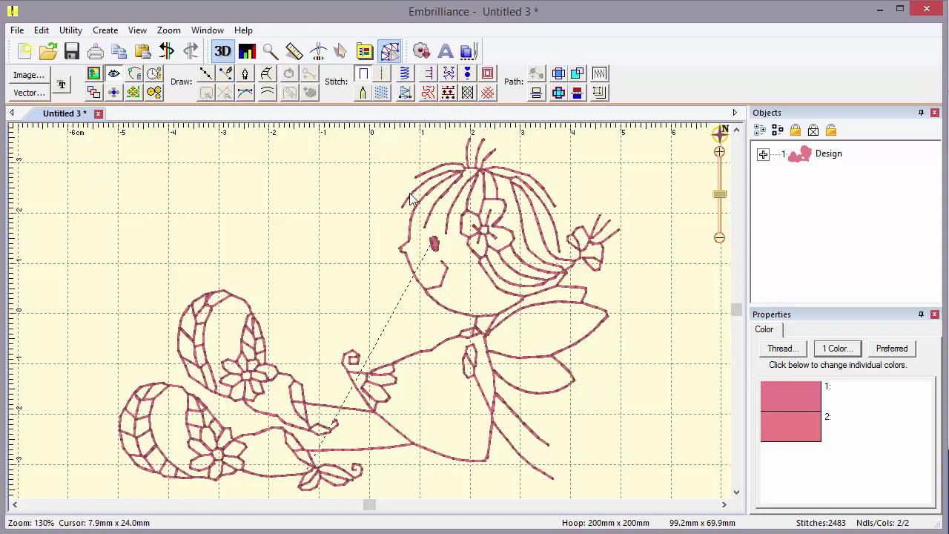
click(765, 156)
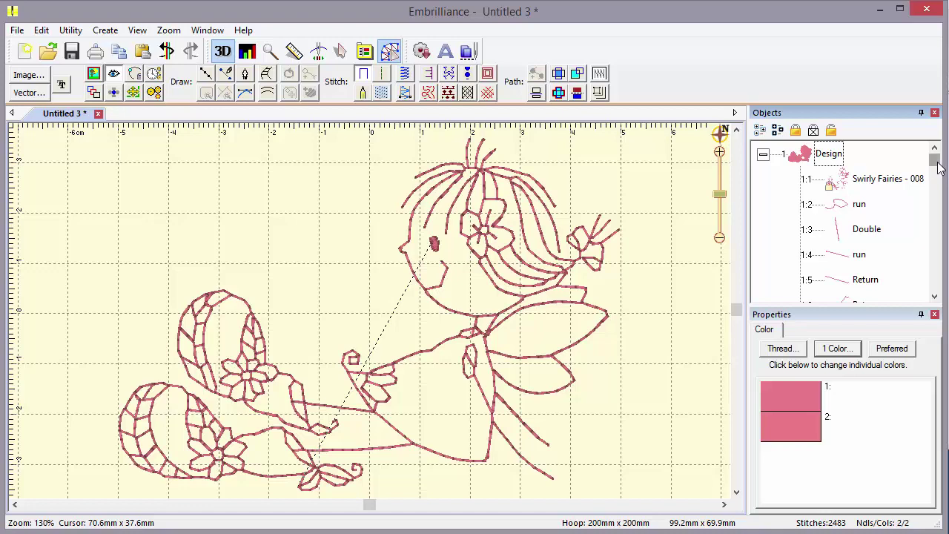
scroll(936, 165, down, 2)
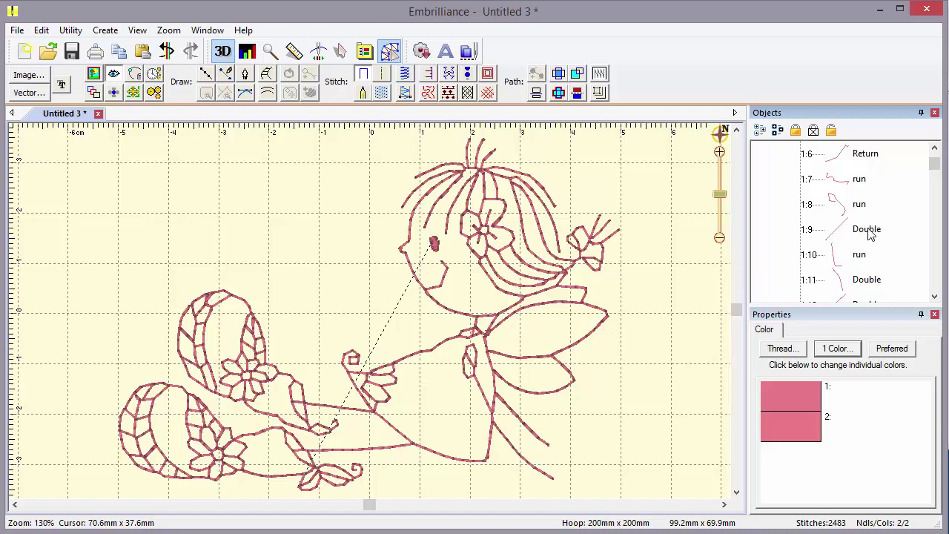
scroll(933, 165, up, 2)
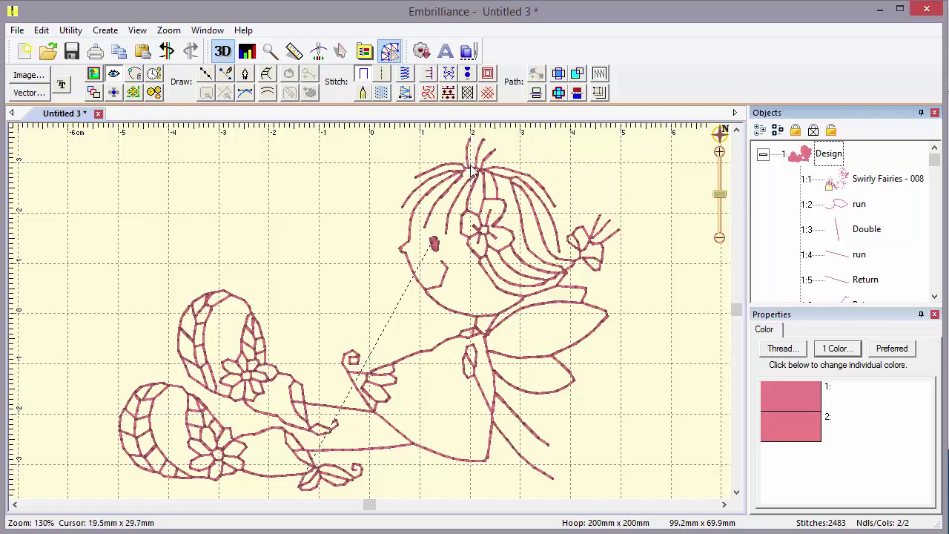
Step: Switch the Double object to Stem stitch and update the Line Wand: Double quick style for all matching objects
click(840, 236)
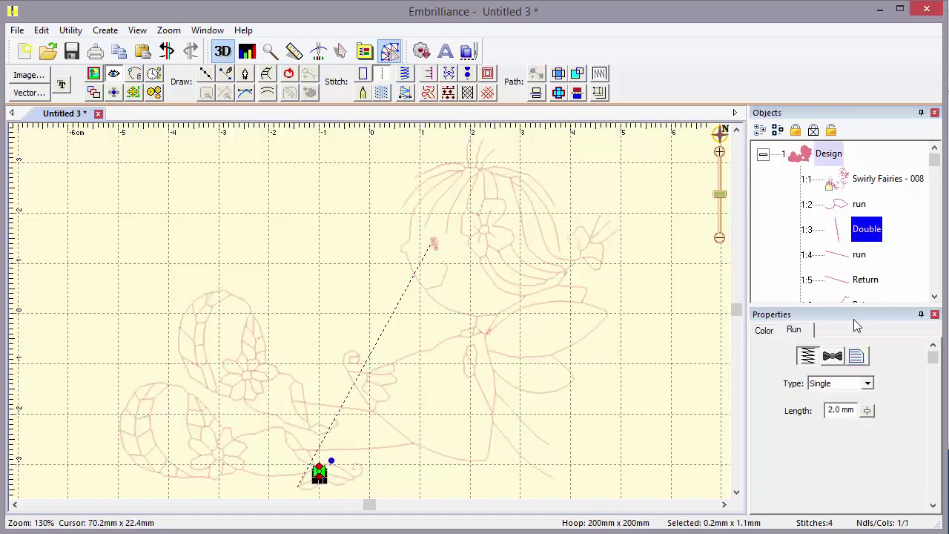
click(828, 383)
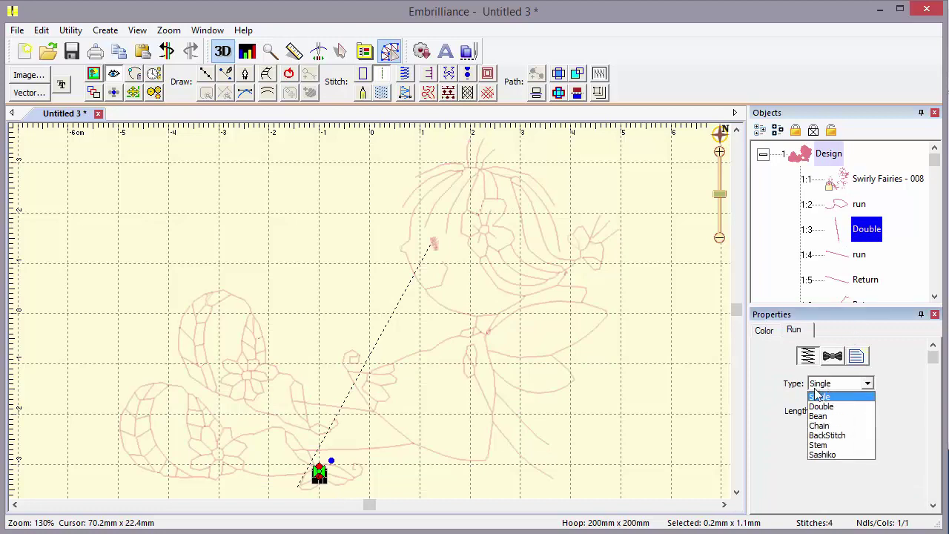
click(834, 445)
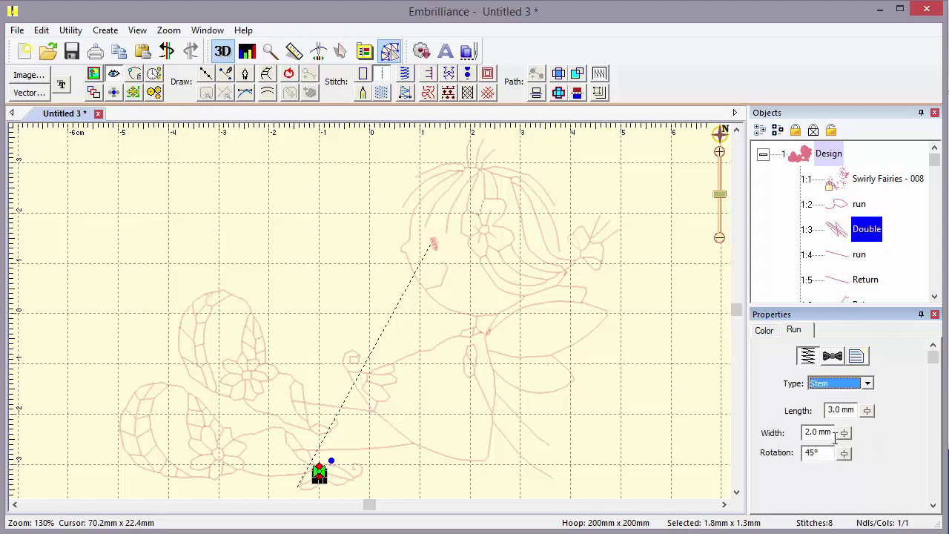
click(856, 356)
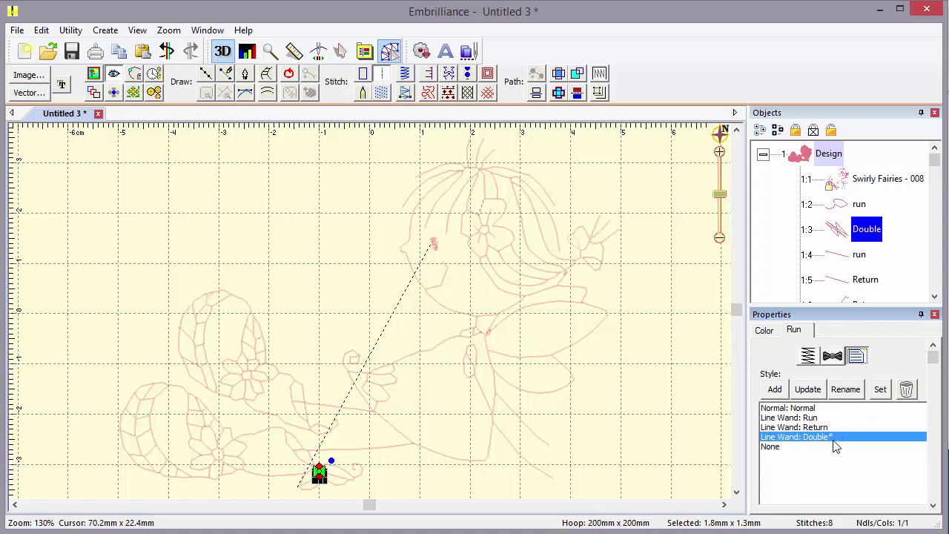
click(807, 389)
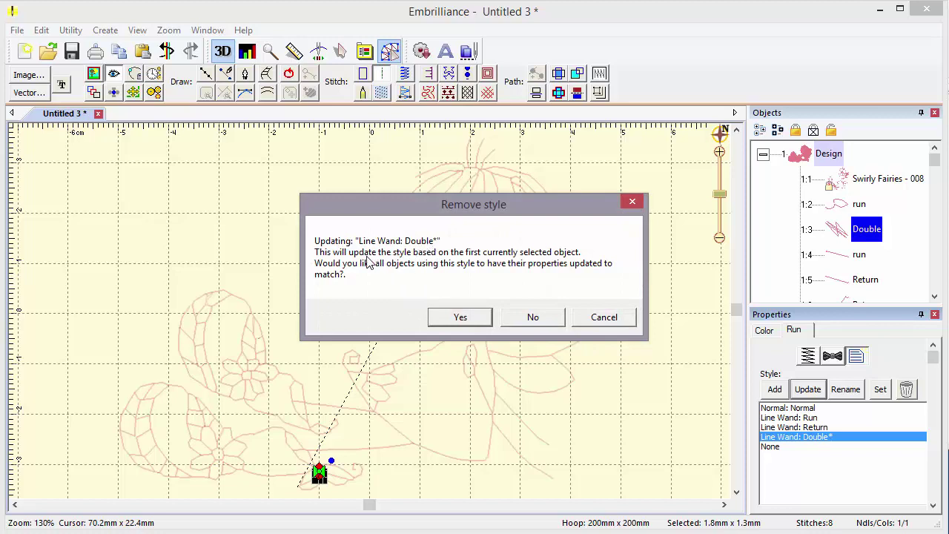
click(478, 319)
click(659, 363)
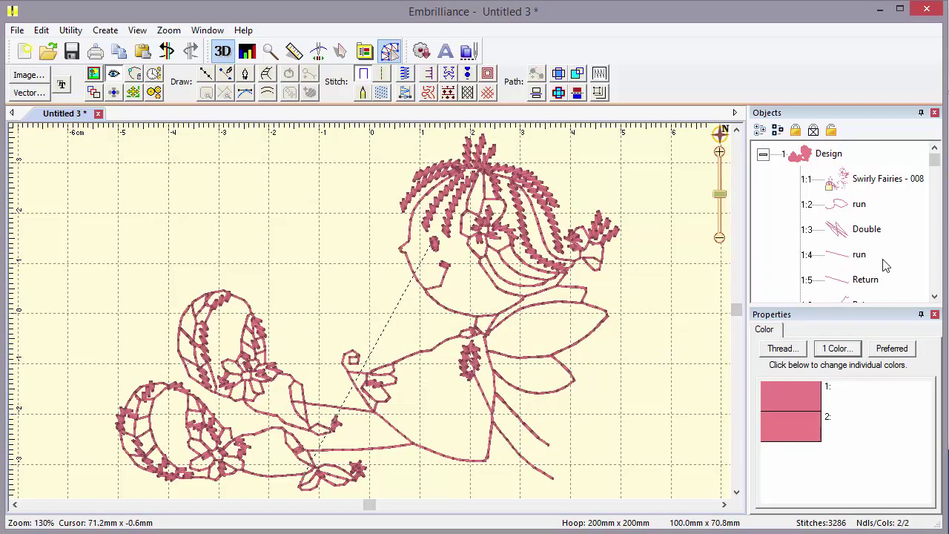
Step: Set the Return object to Stem stitch and update the Line Wand: Return quick style everywhere
click(866, 280)
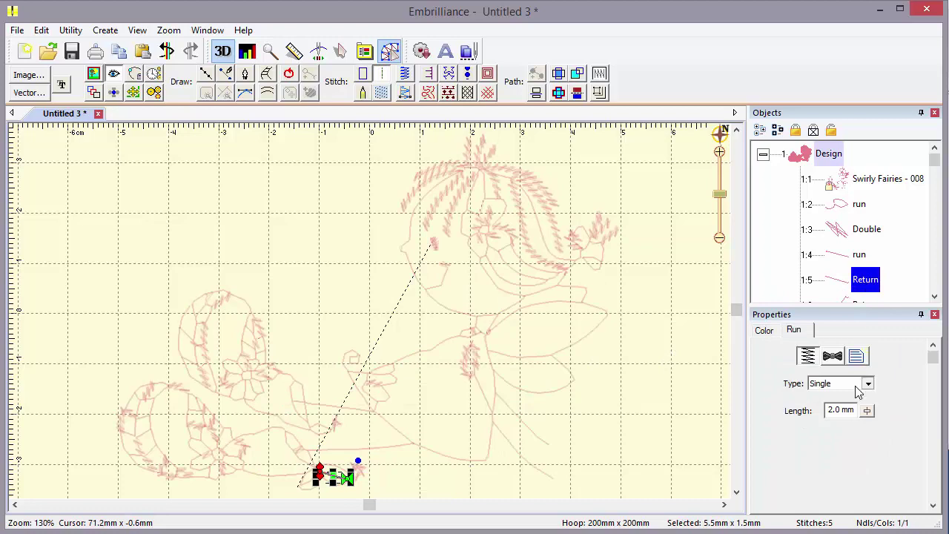
click(857, 386)
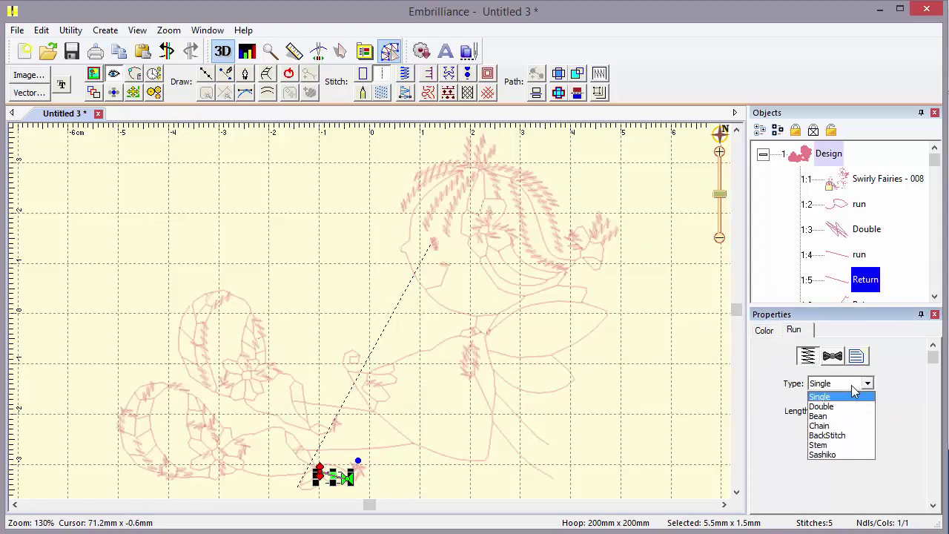
click(837, 445)
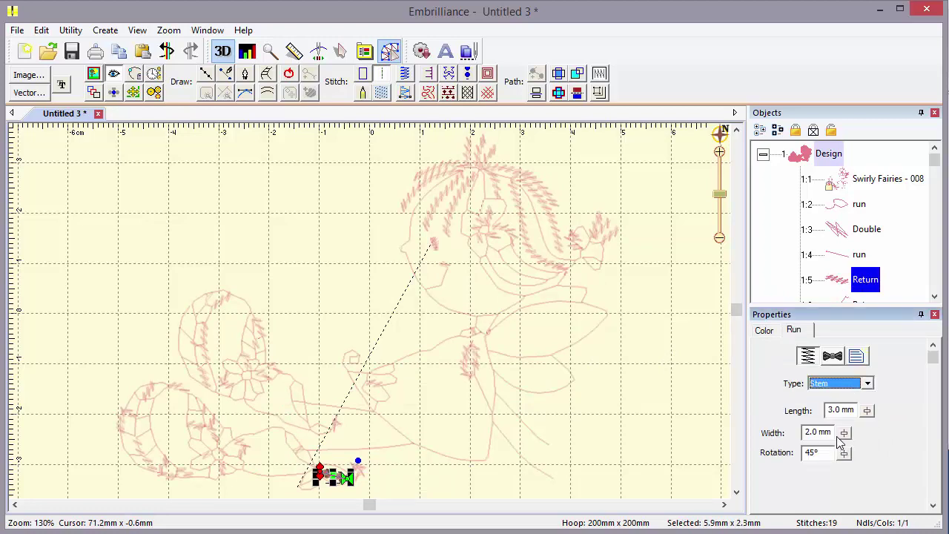
click(853, 362)
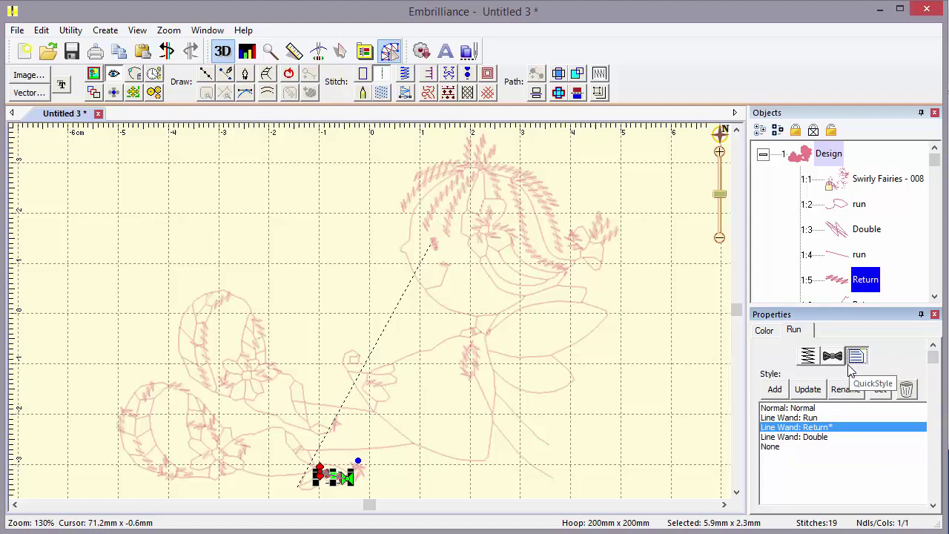
click(808, 389)
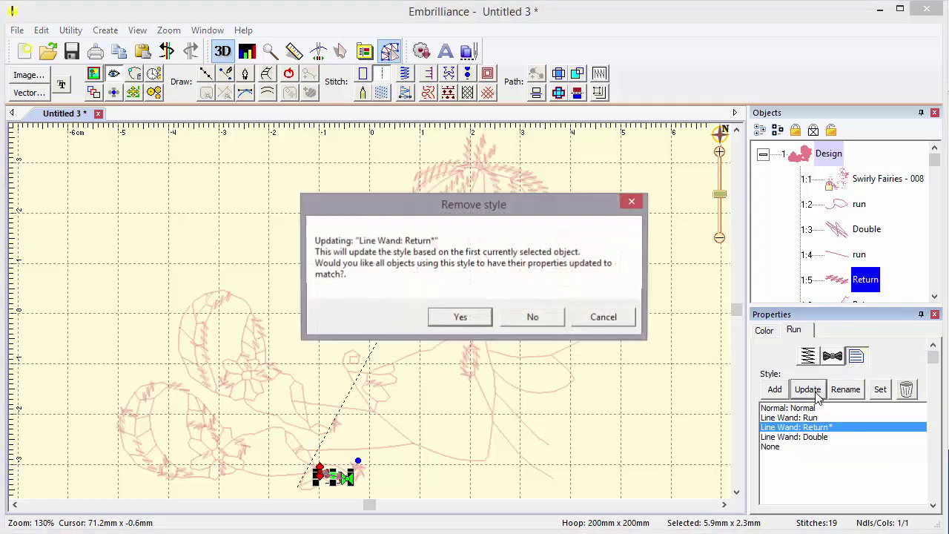
click(475, 318)
click(651, 316)
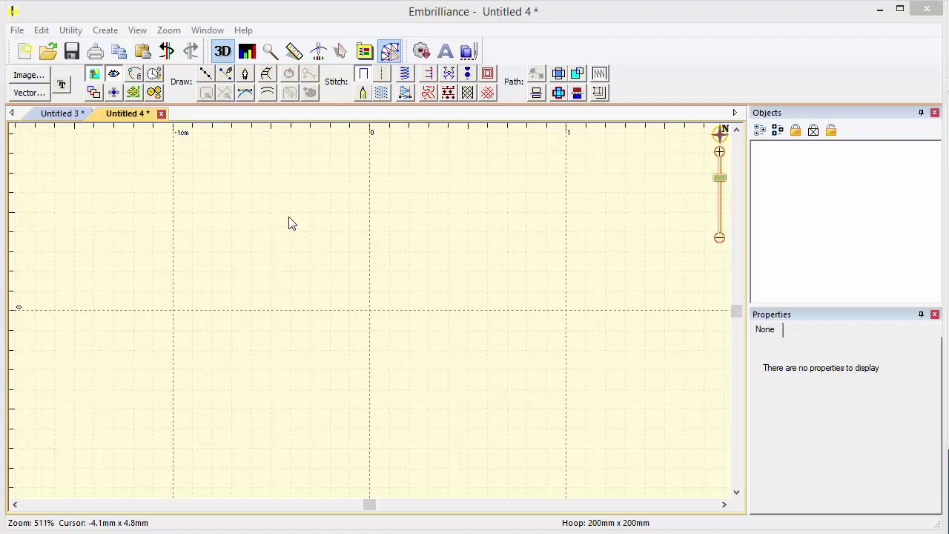
Step: Draw a straight run-stitch line near the top of the new design
click(208, 76)
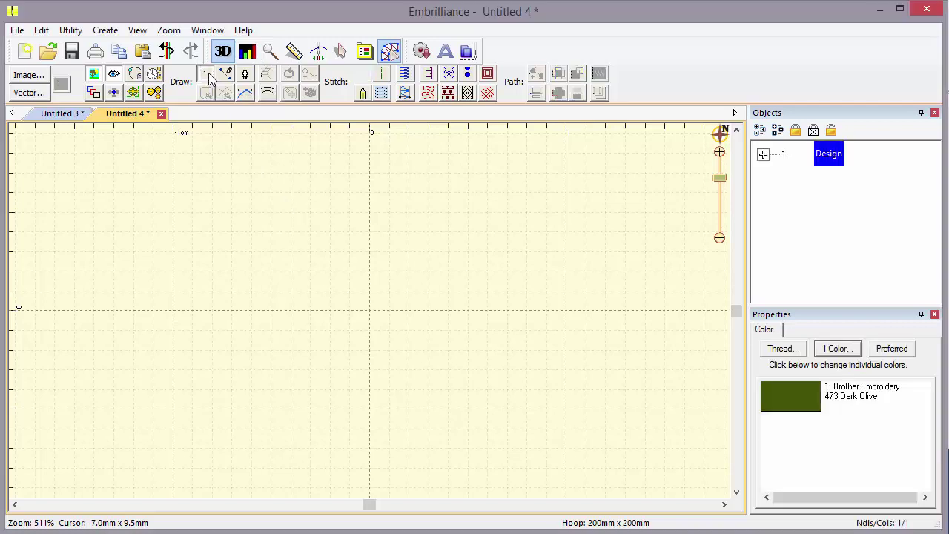
click(306, 223)
click(511, 216)
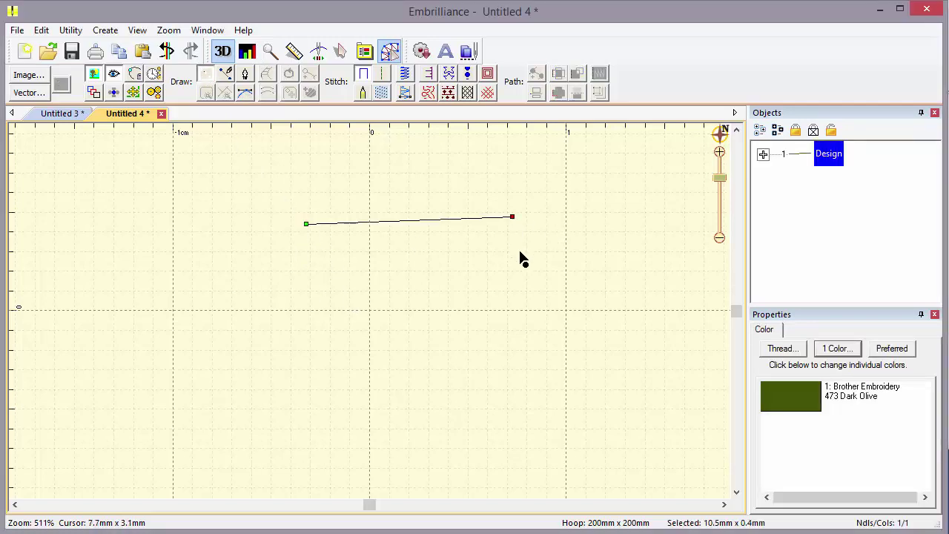
key(Return)
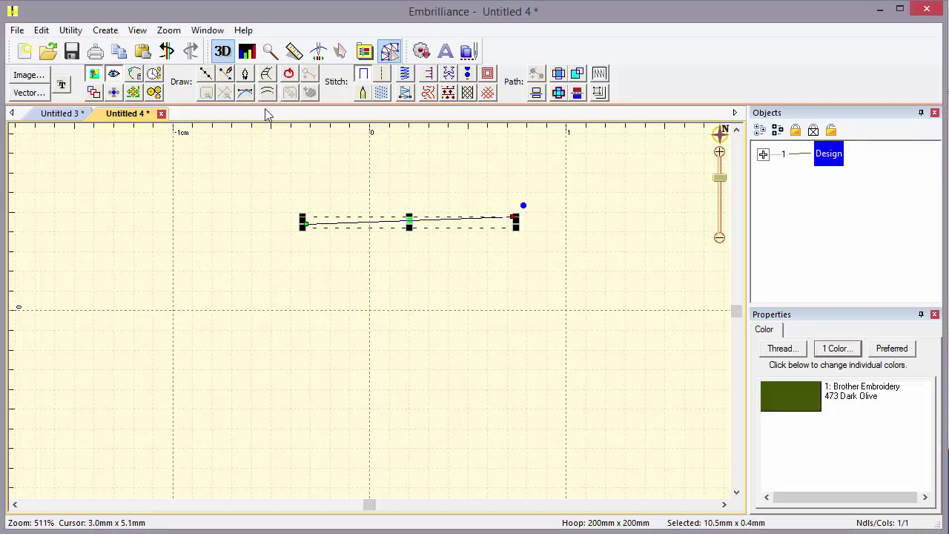
click(381, 74)
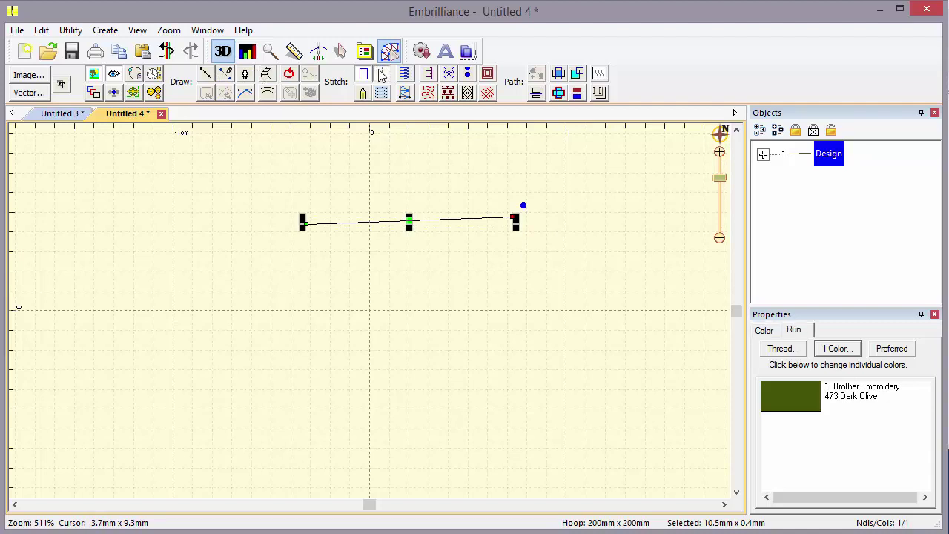
Step: Draw a five-point wavy curve below it as a run-stitch line
click(208, 76)
click(307, 286)
click(395, 263)
click(445, 287)
click(546, 257)
click(593, 287)
key(Return)
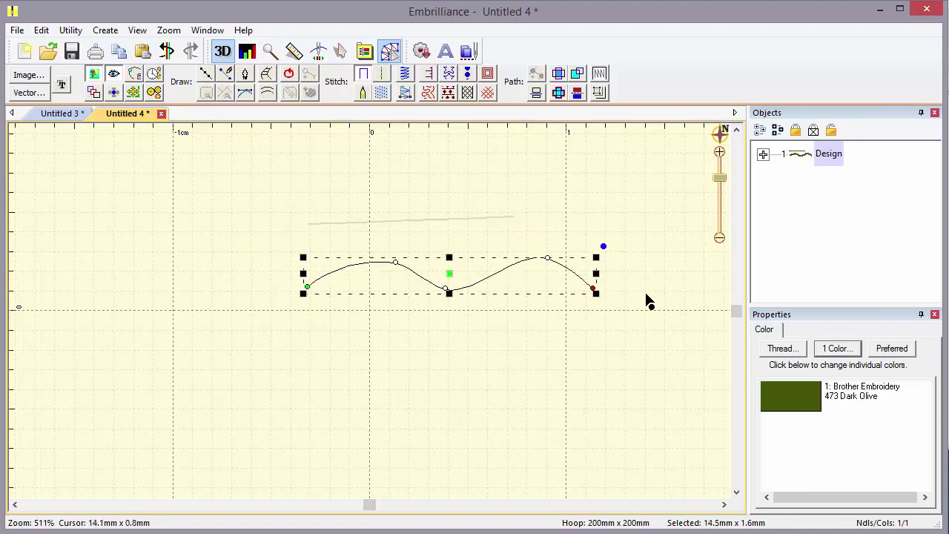
click(382, 74)
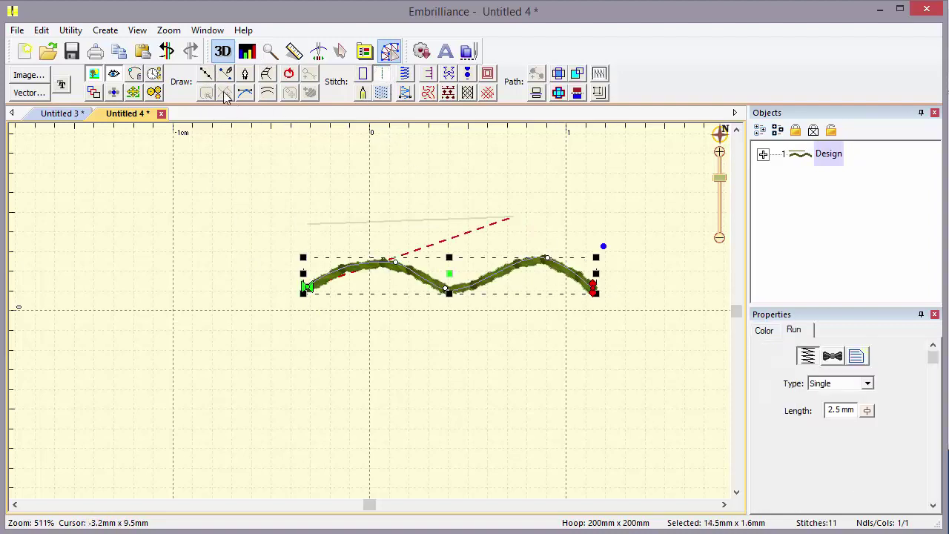
Step: Draw another straight run-stitch line beneath the curve
click(207, 76)
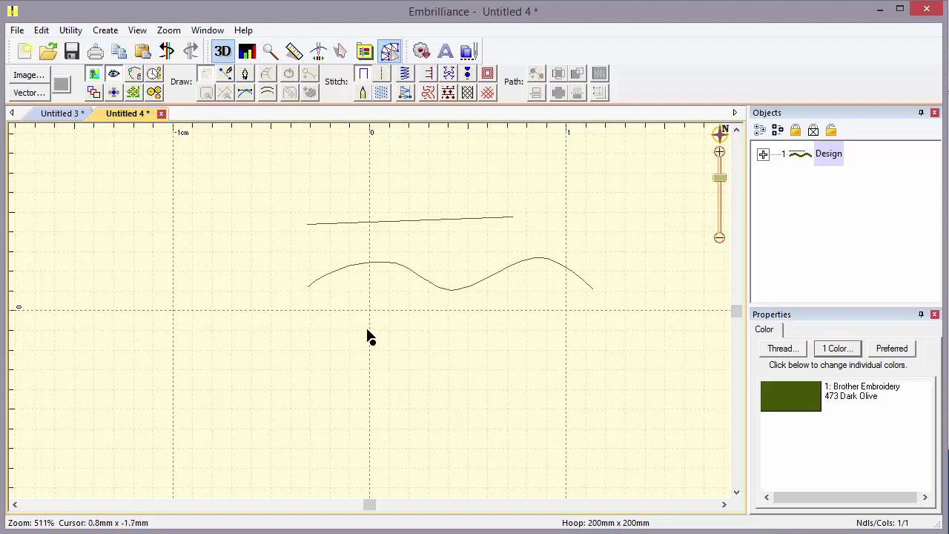
click(317, 337)
double_click(555, 332)
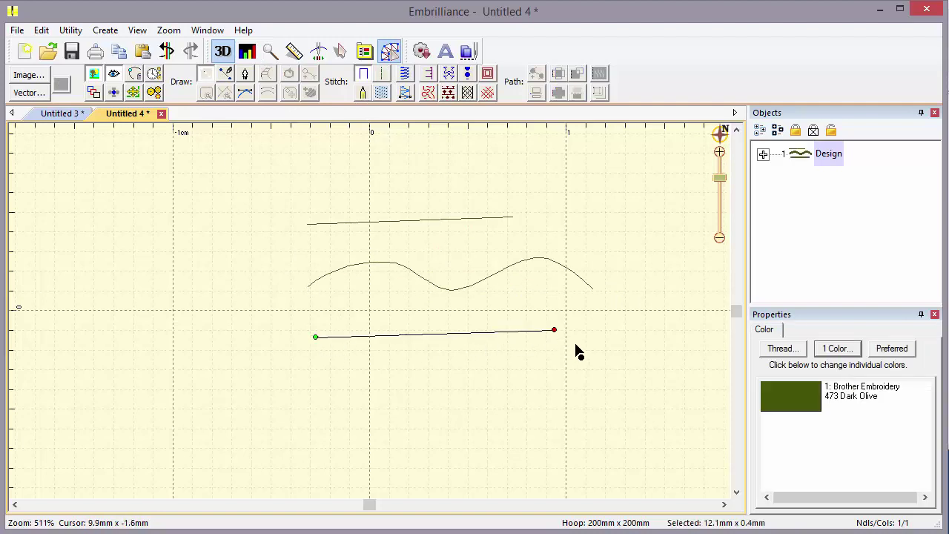
click(384, 90)
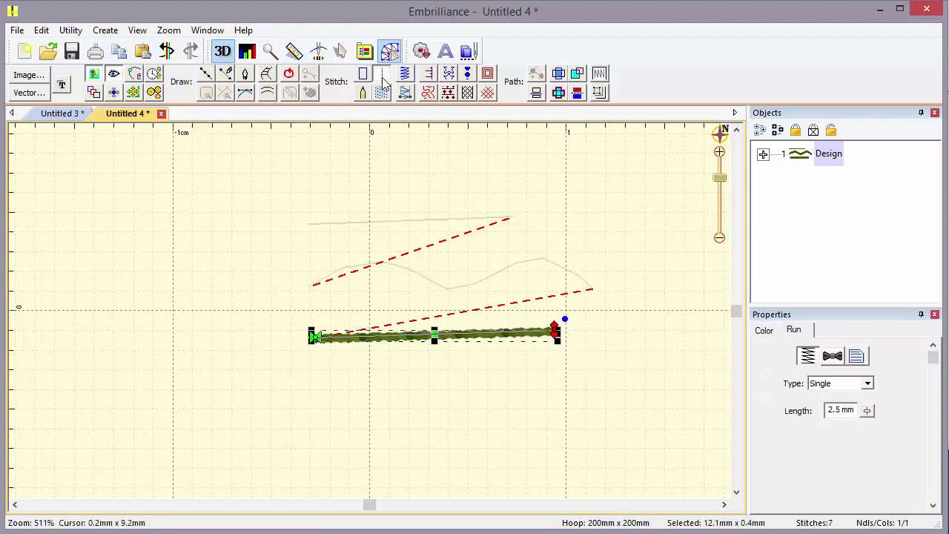
click(501, 243)
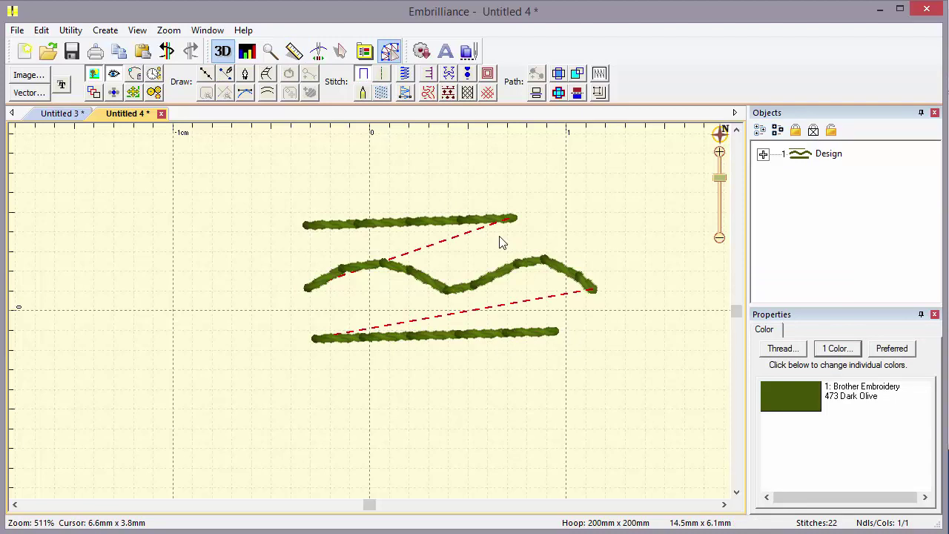
Step: Make the top line BackStitch with a 2.3 mm stitch length
click(494, 223)
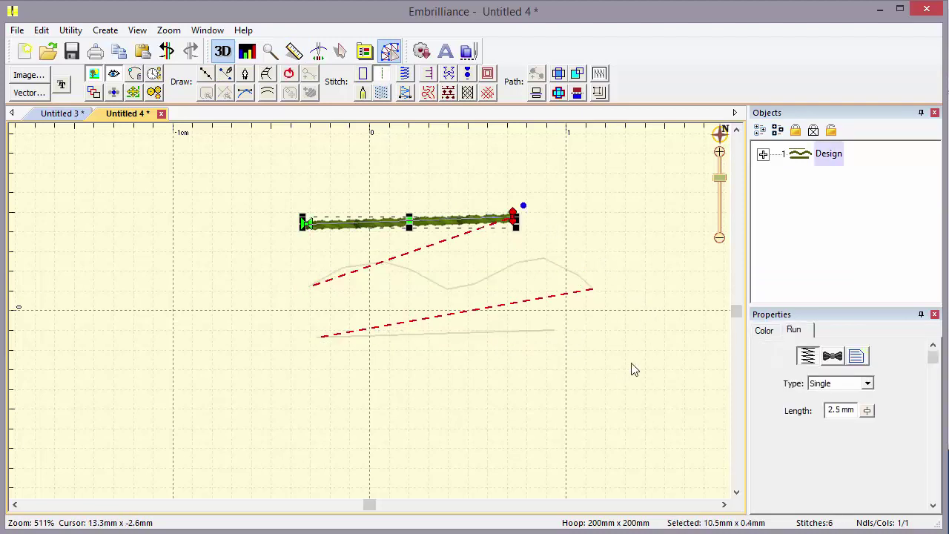
click(853, 385)
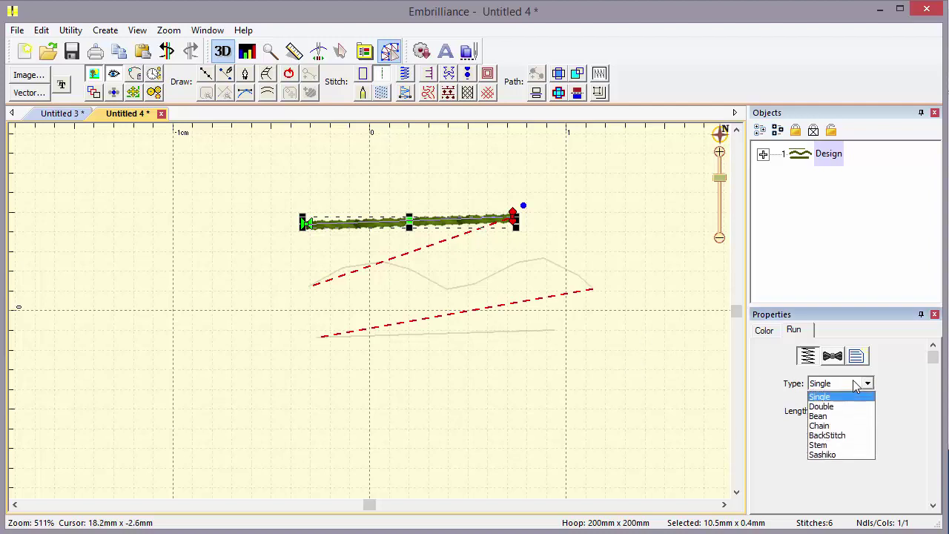
click(842, 436)
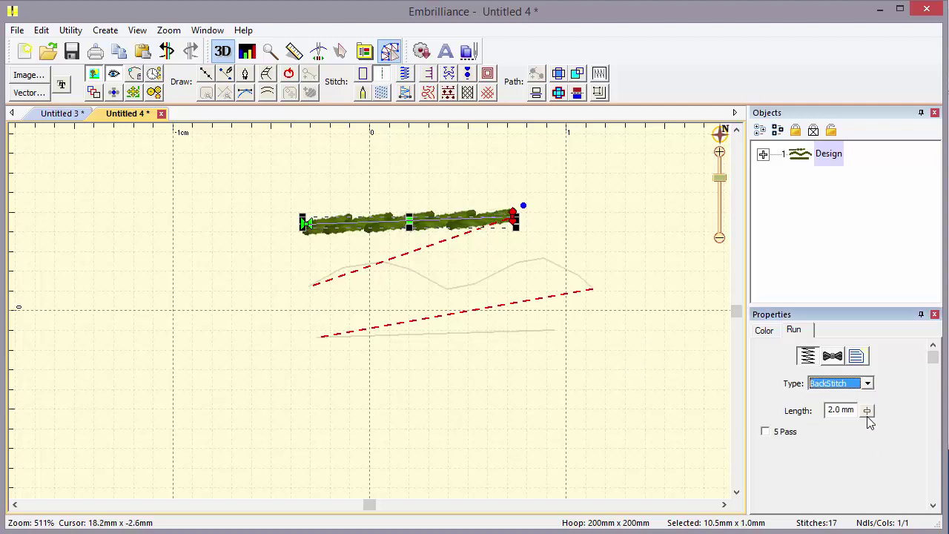
drag(867, 410, 871, 461)
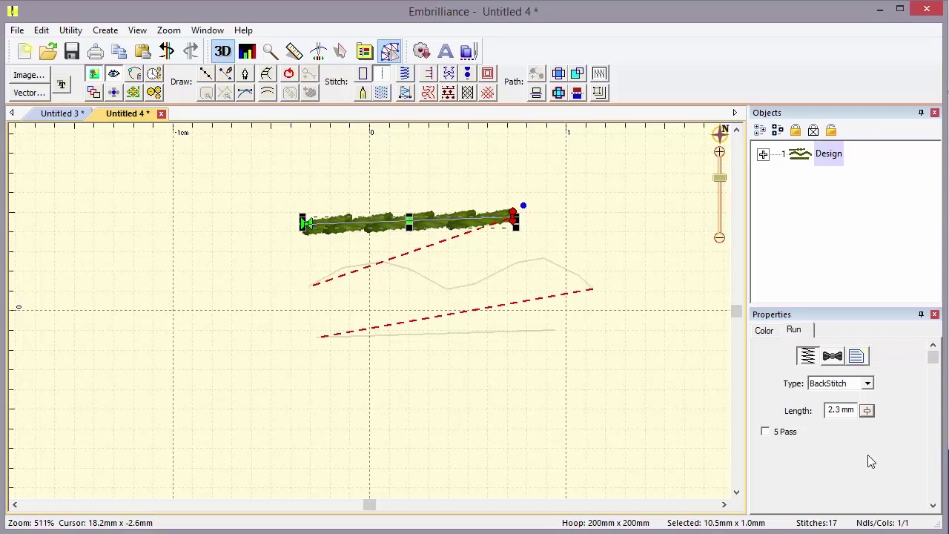
click(858, 357)
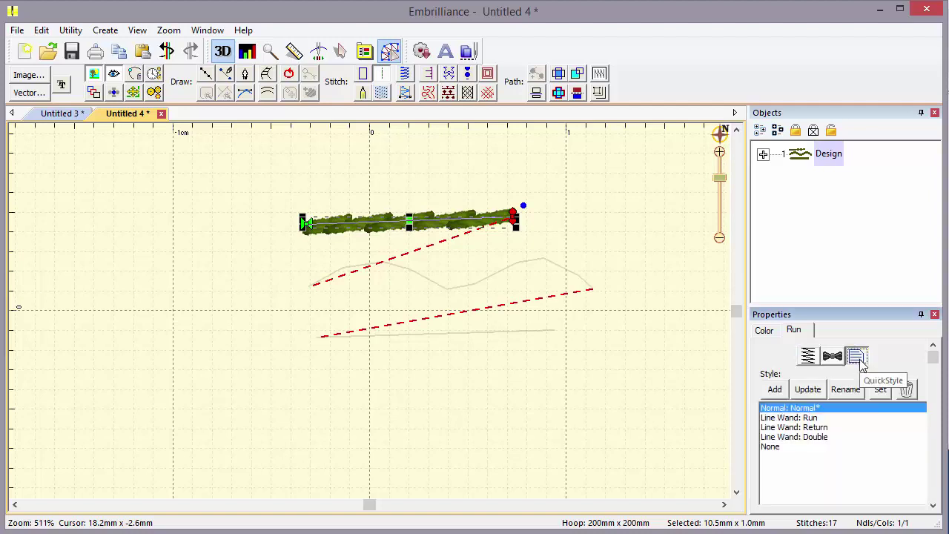
Step: Save the top line's settings as a new quick style named 'My Backstitch'
click(774, 393)
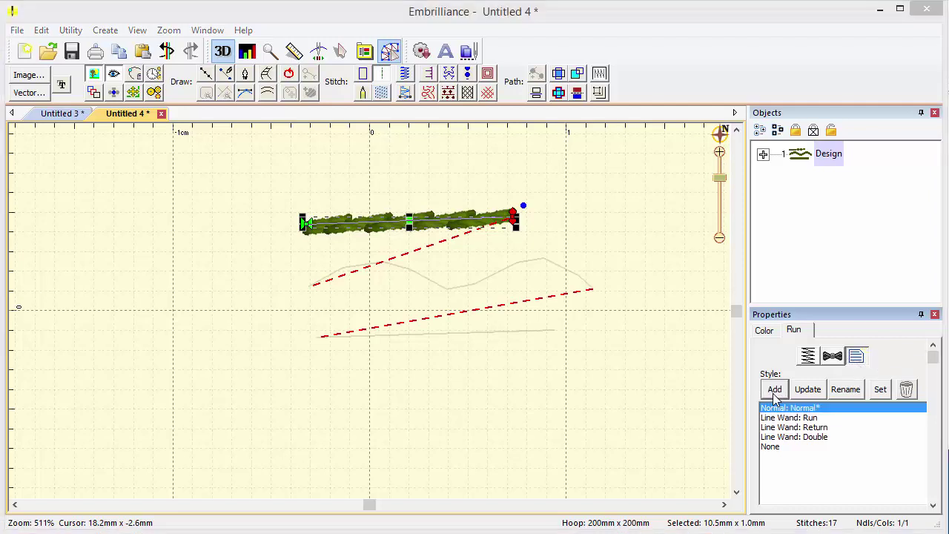
drag(463, 275, 428, 274)
text(Backstitch)
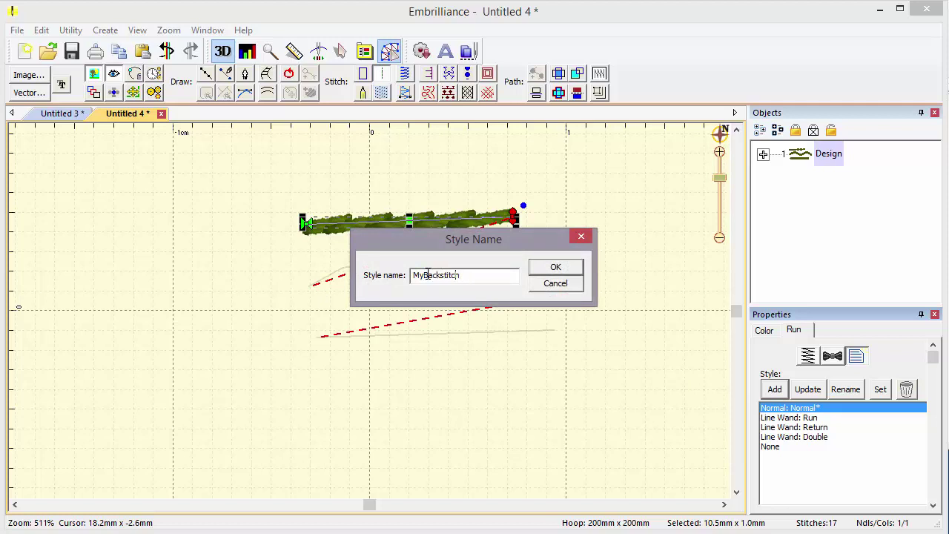
key(Return)
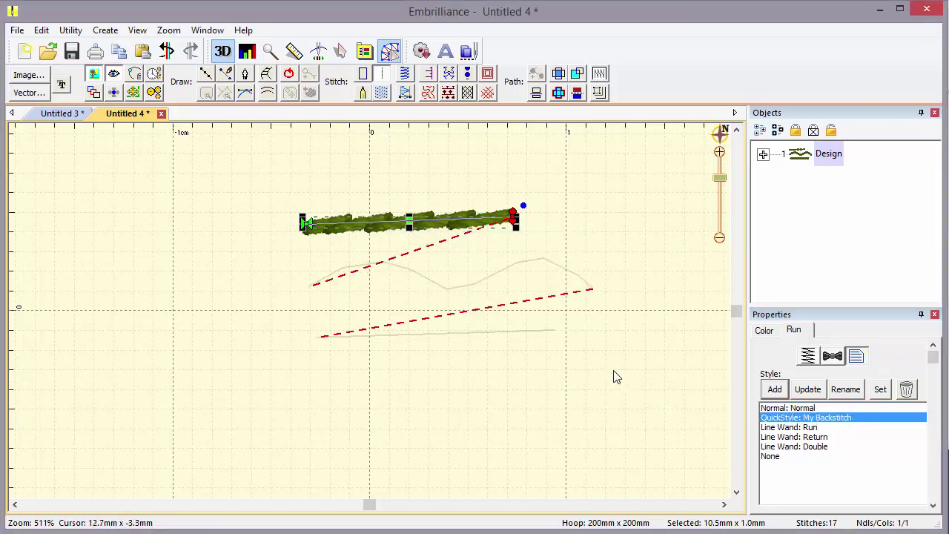
Step: Apply the My Backstitch quick style to the wavy curve, bringing the design to 51 stitches
click(571, 361)
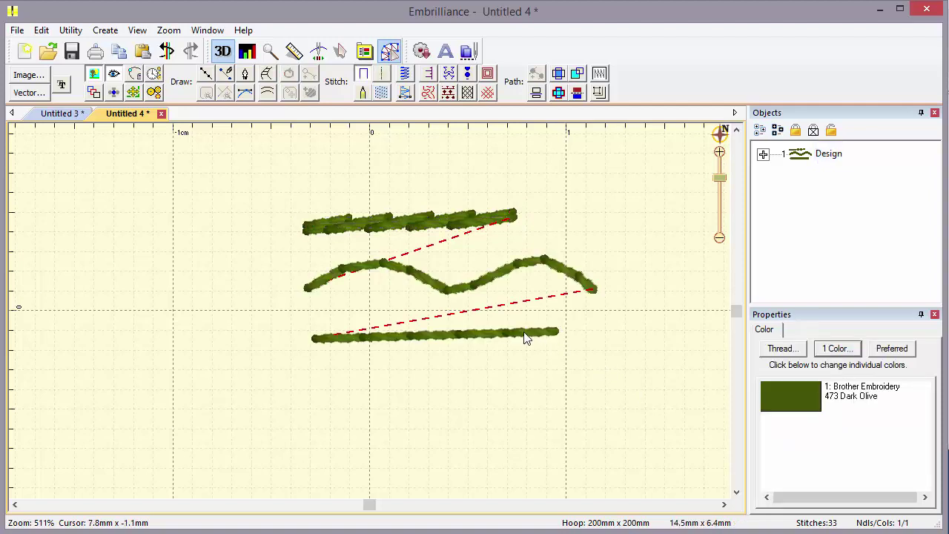
click(498, 284)
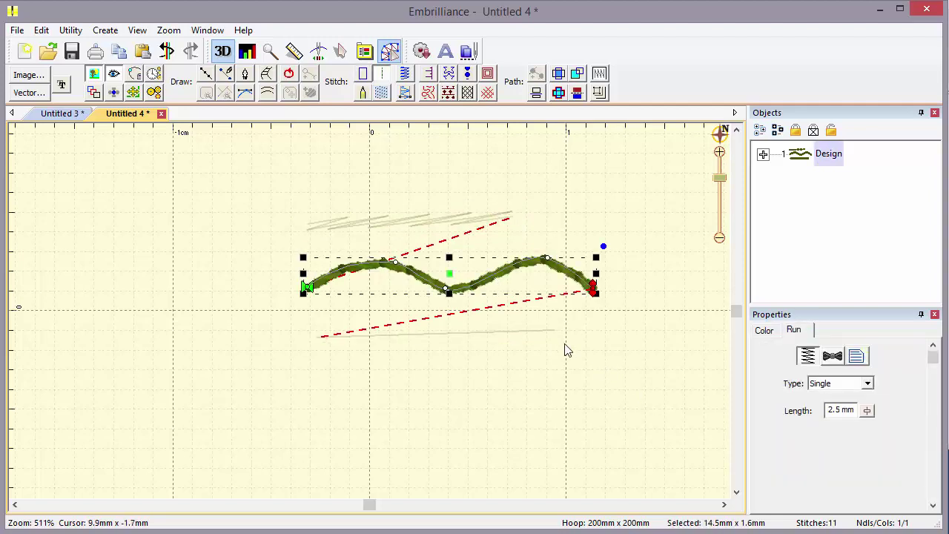
click(858, 357)
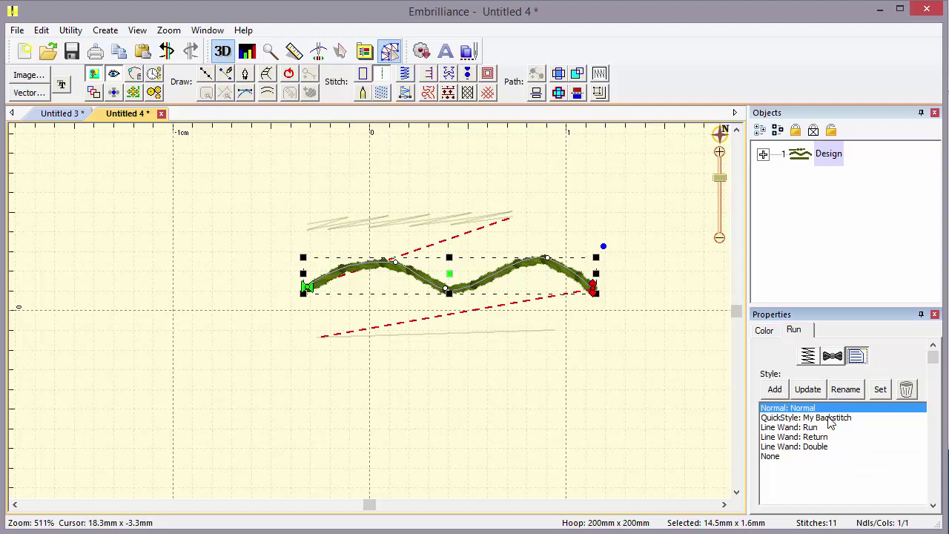
click(830, 418)
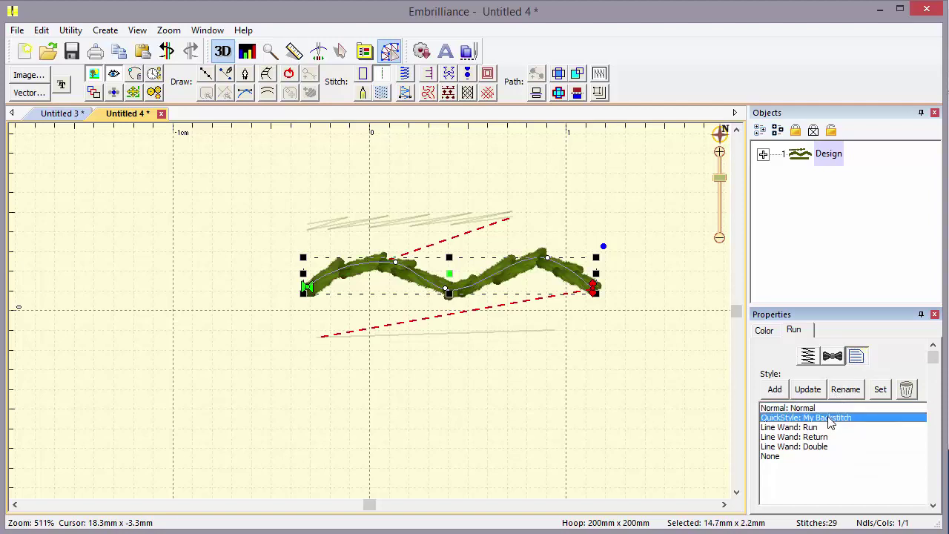
click(634, 353)
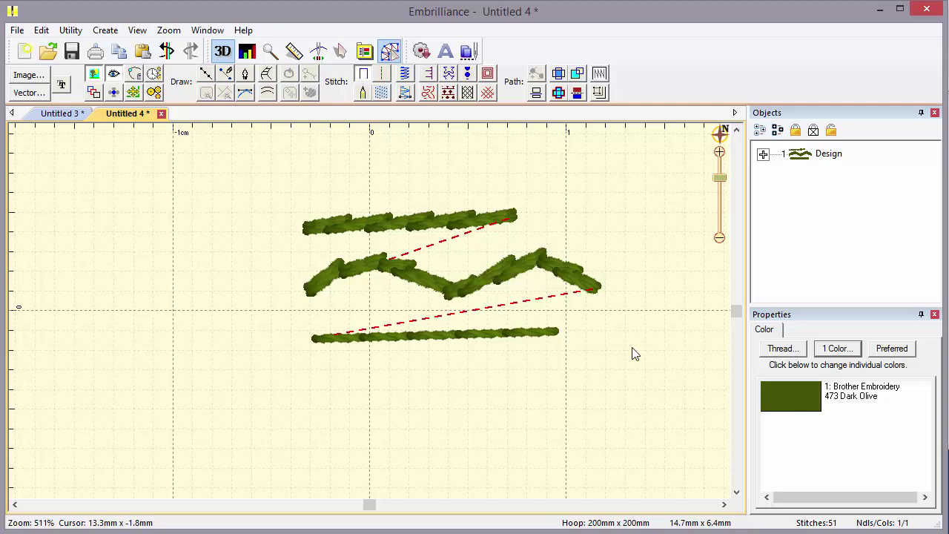
Step: Make all three Untitled 4 lines single runs with the My Backstitch quick style
click(464, 220)
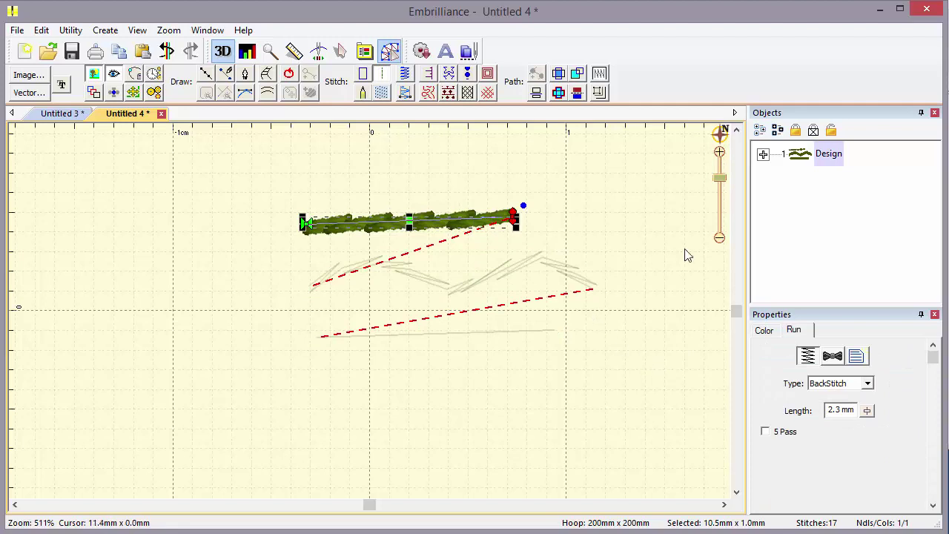
click(804, 153)
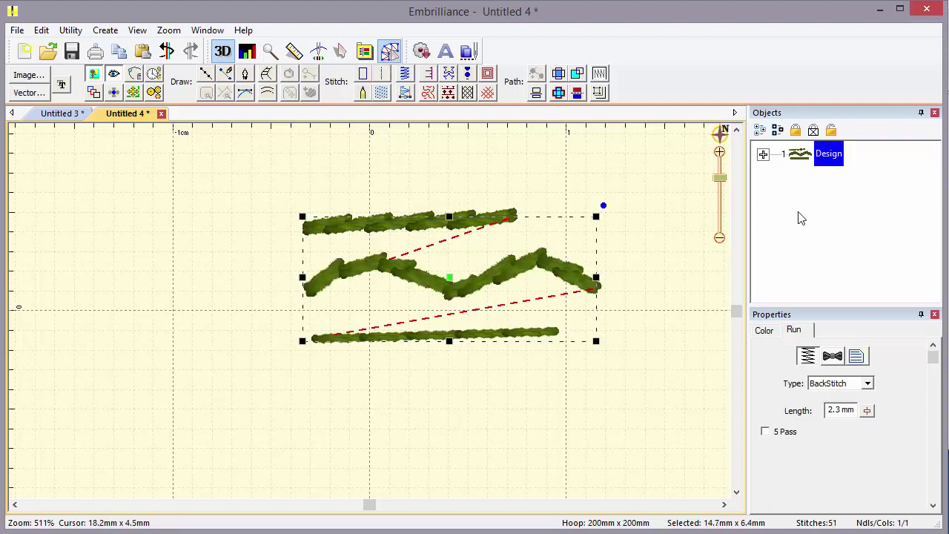
click(859, 383)
click(843, 401)
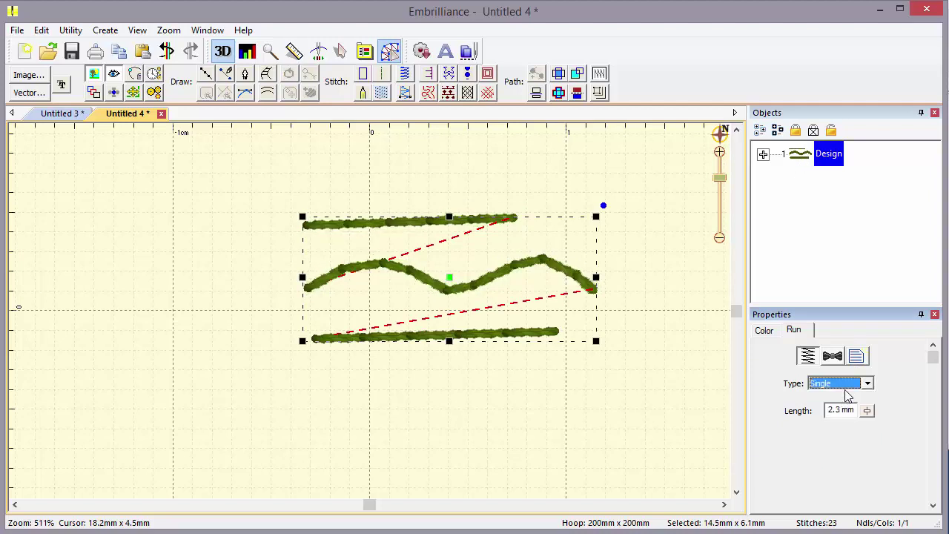
click(857, 357)
click(833, 419)
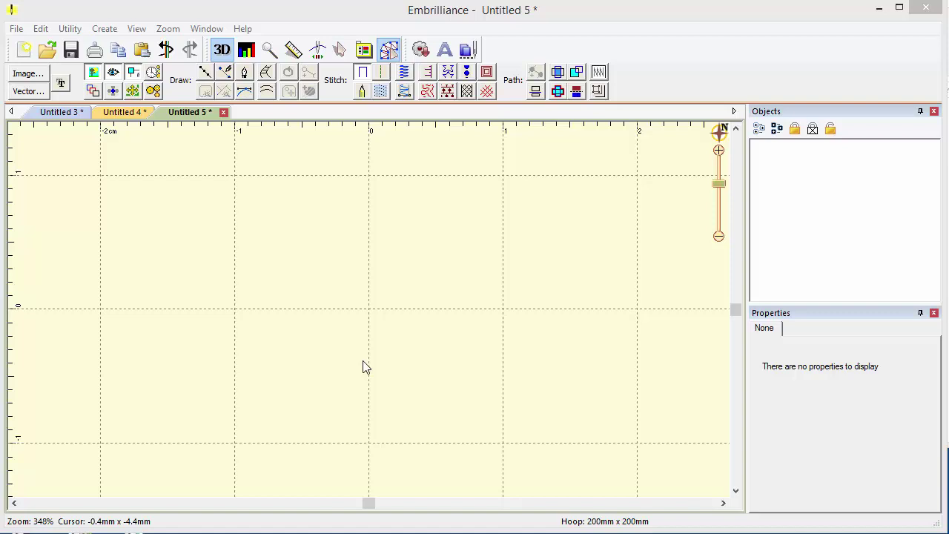
Step: Draw the vertical stem line and a branch angling up to the right
click(206, 74)
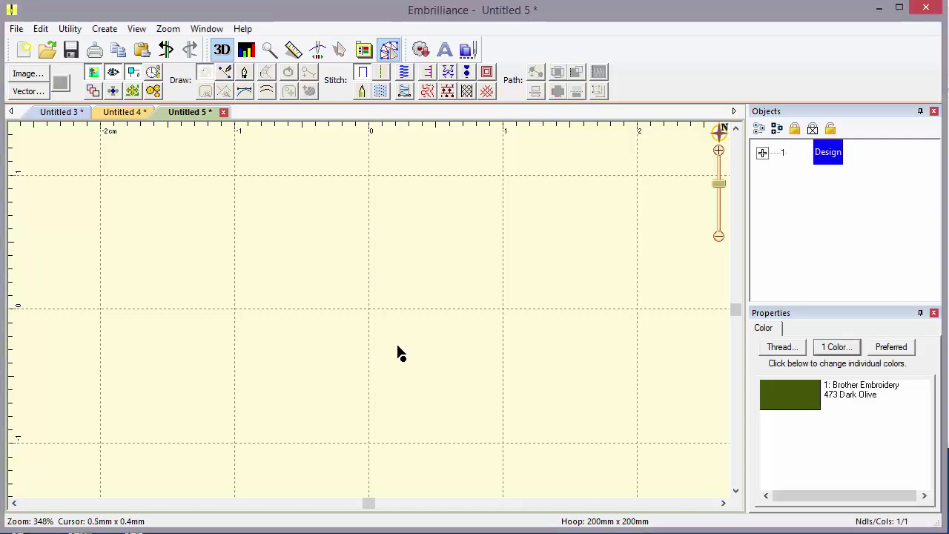
click(369, 443)
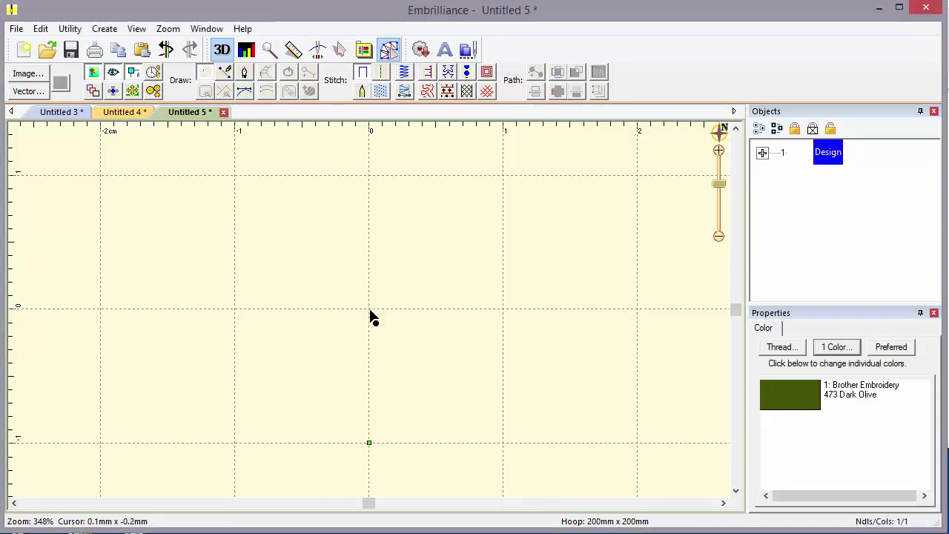
click(371, 311)
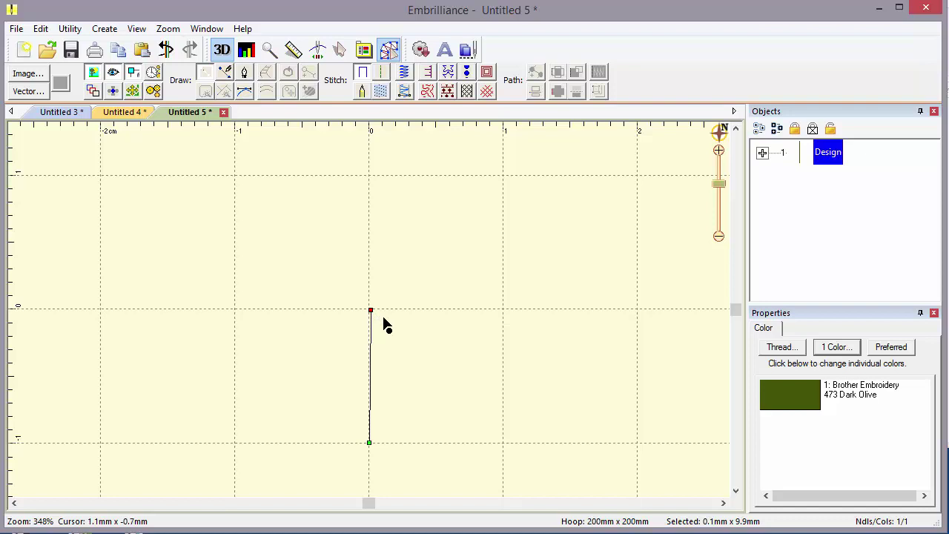
key(Return)
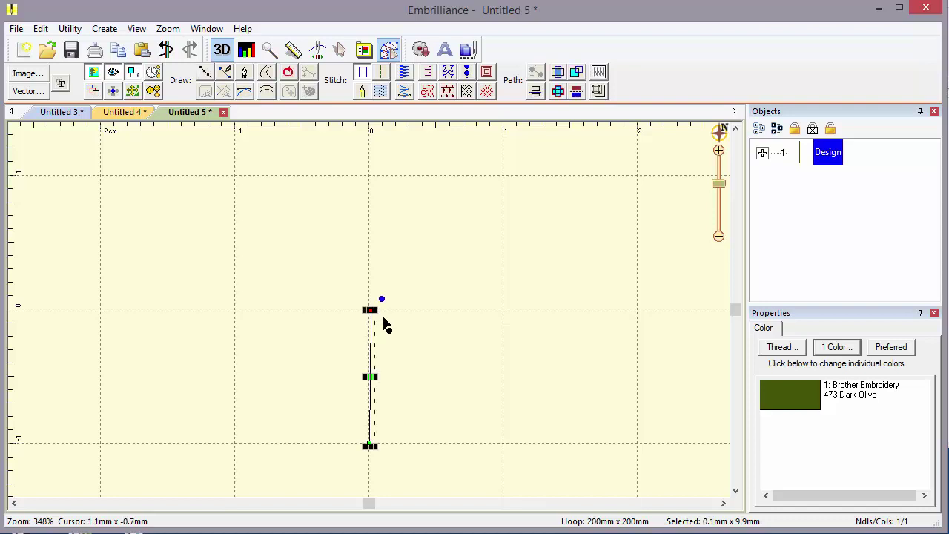
key(Escape)
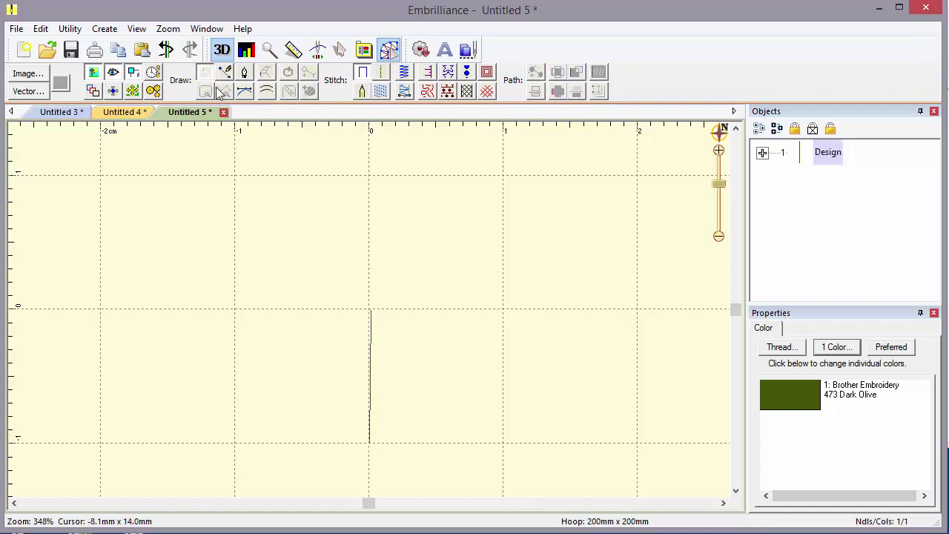
click(373, 310)
click(468, 258)
key(Return)
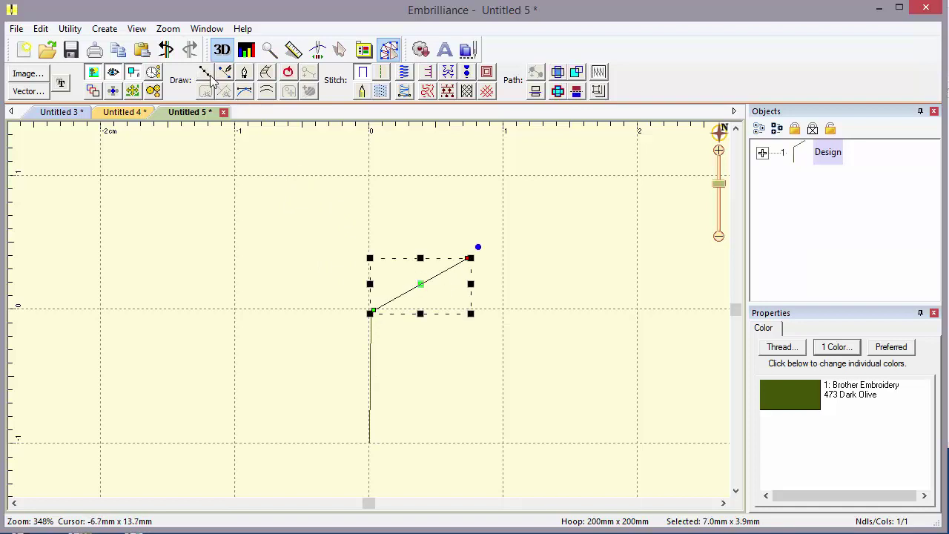
key(Escape)
Step: Add a straight upward stem extension and a branch angling up to the left
click(371, 308)
click(370, 216)
key(Return)
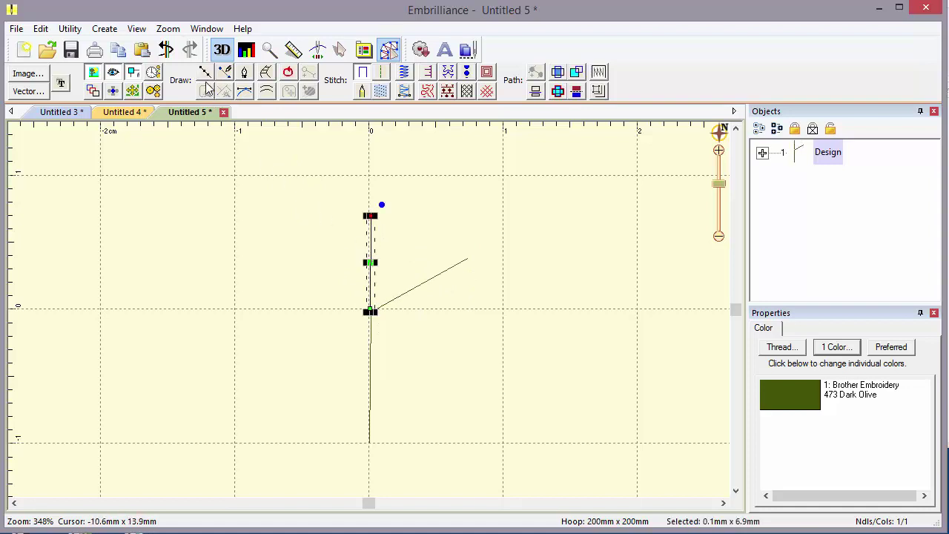
key(Escape)
click(368, 309)
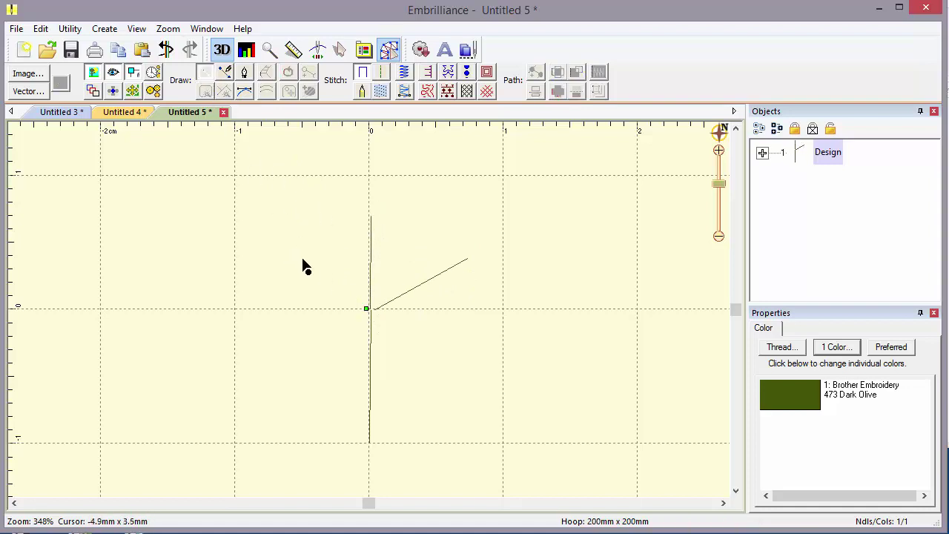
click(299, 253)
key(Return)
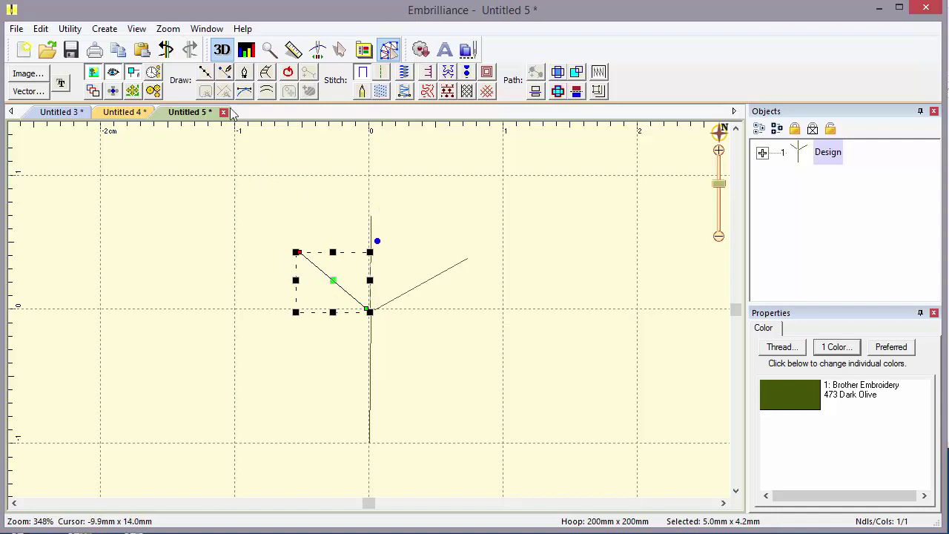
key(Escape)
Step: Draw a fifth line down along the stem and list Lines 1:1–1:5 in Objects
click(205, 76)
click(367, 310)
click(366, 447)
key(Return)
key(Escape)
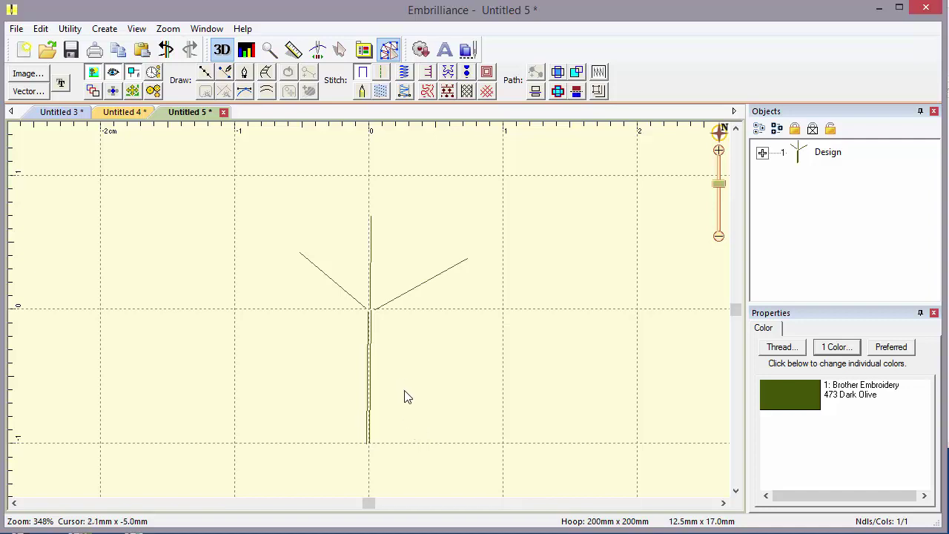
click(763, 155)
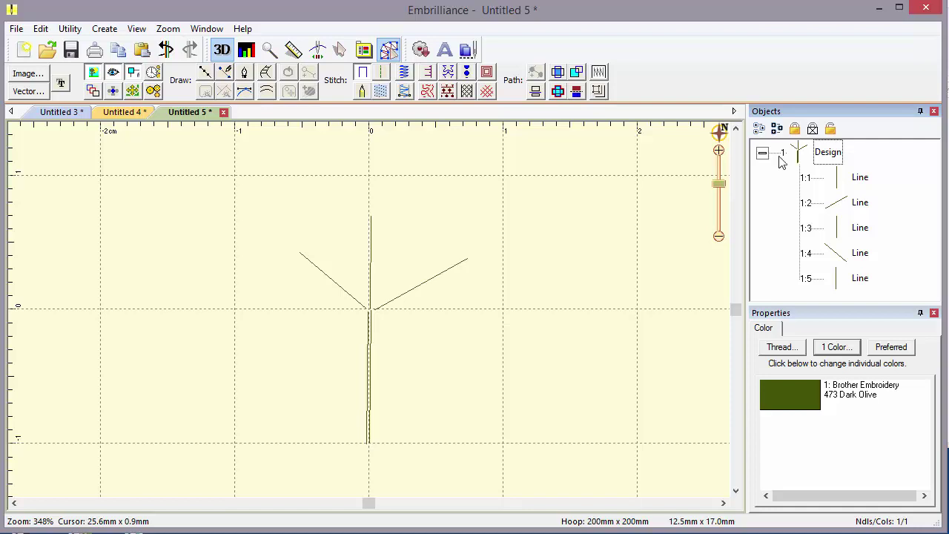
Step: Convert the whole twig design into 2.0 mm single running stitches
click(798, 154)
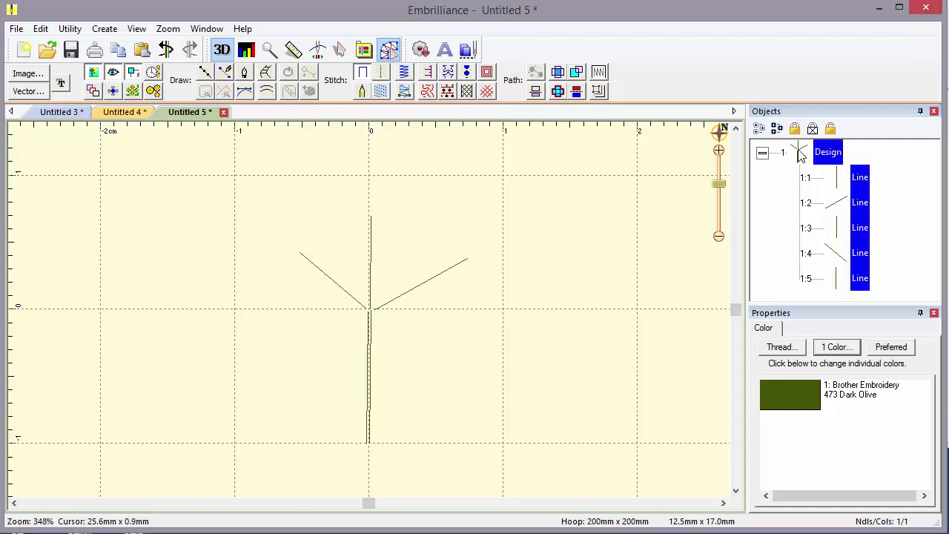
click(380, 72)
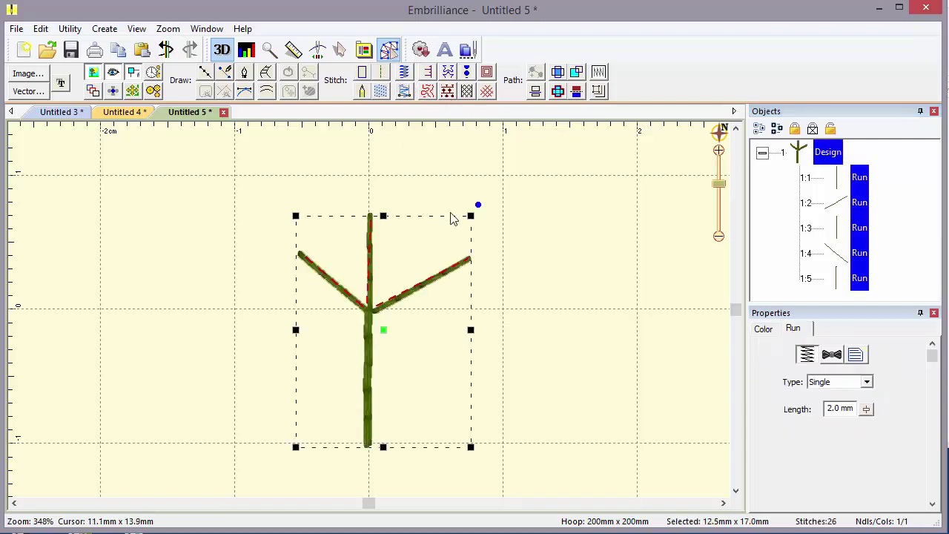
click(518, 330)
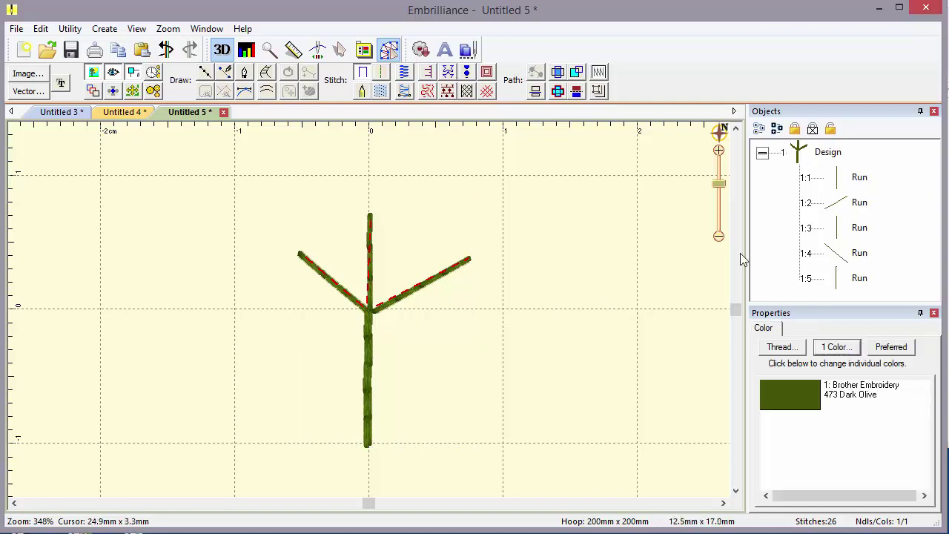
Step: Check each run, Run 1:1 through Run 1:5, in the Objects panel
click(838, 184)
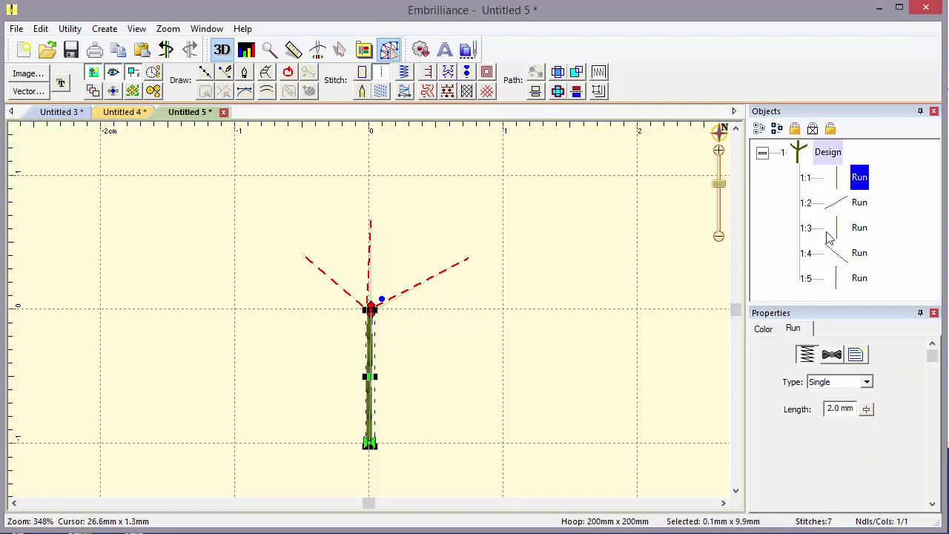
click(844, 204)
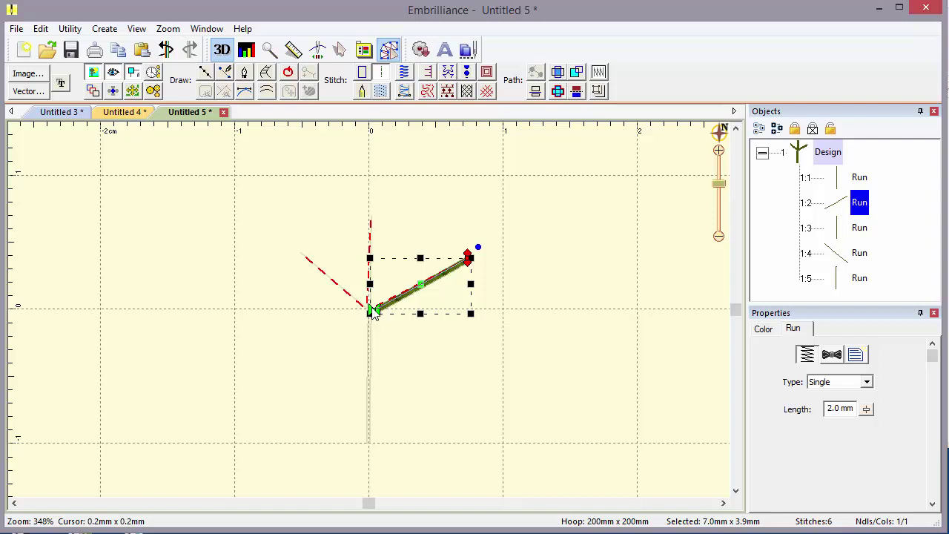
click(843, 229)
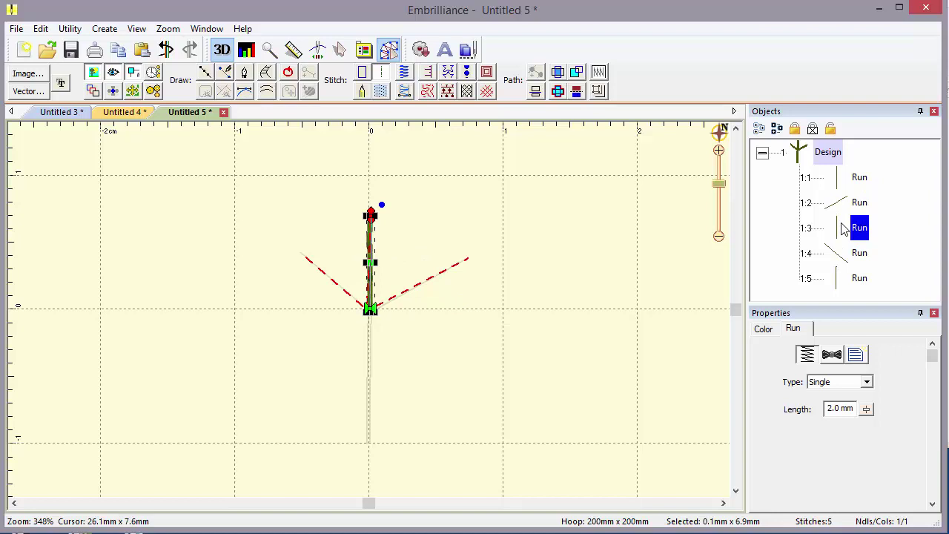
click(841, 256)
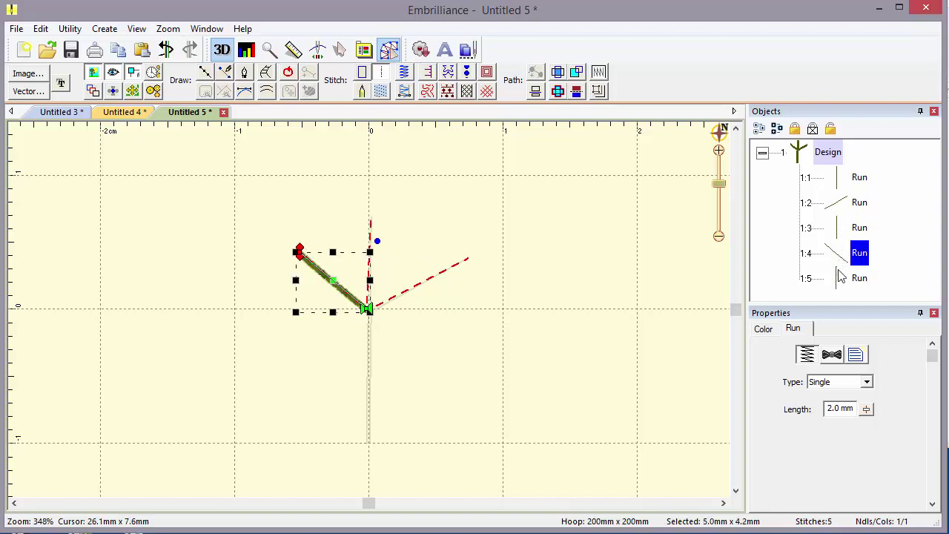
click(842, 281)
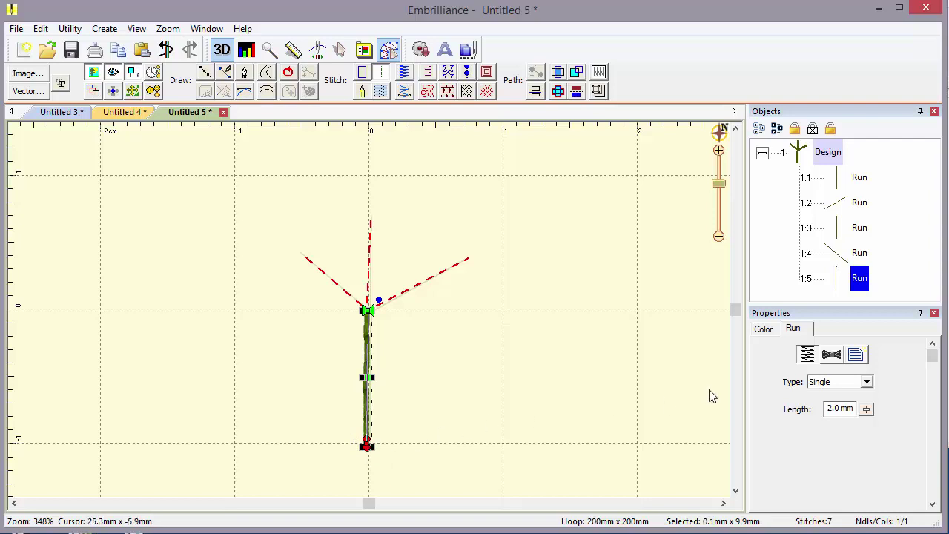
Step: Apply Line Wand: Return to a run, Line Wand: Double to the branches, and Line Wand: Run to the stem
click(857, 355)
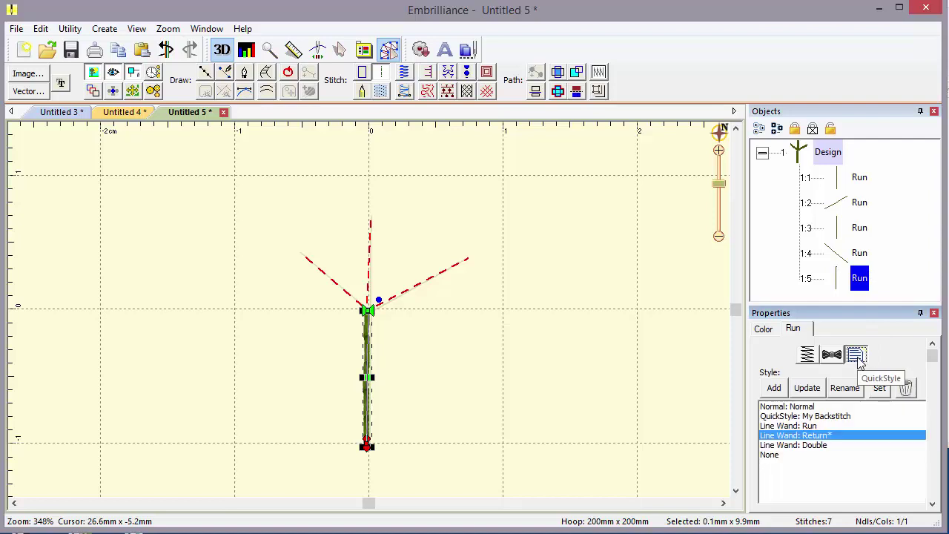
click(813, 436)
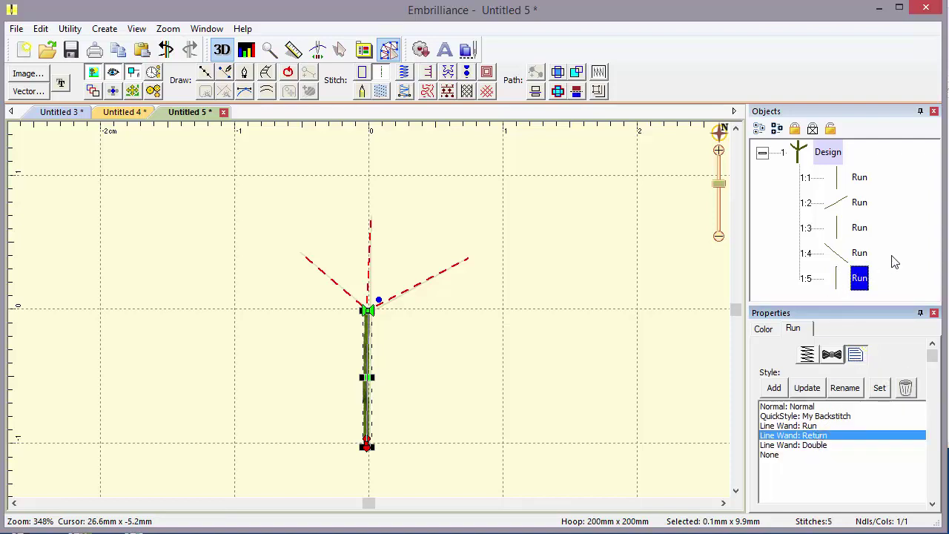
drag(893, 256, 886, 196)
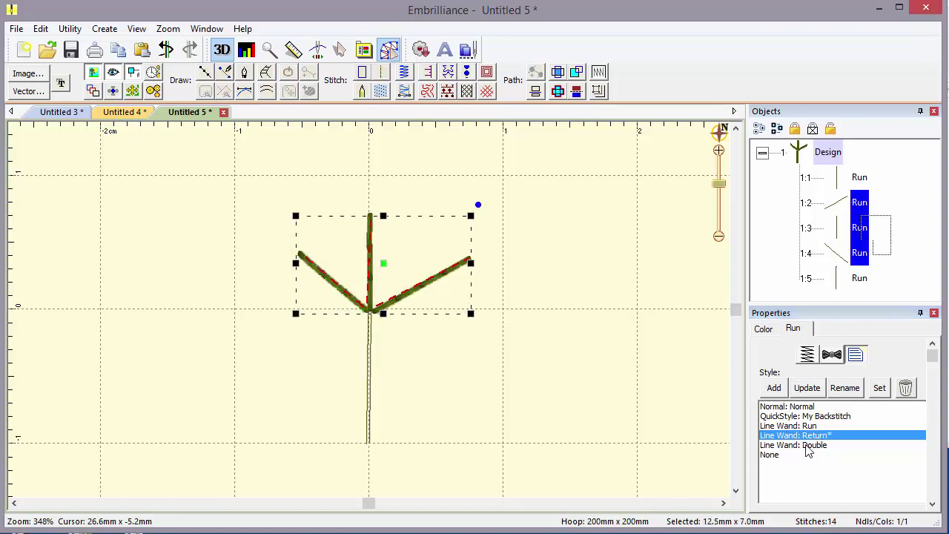
click(808, 446)
click(840, 181)
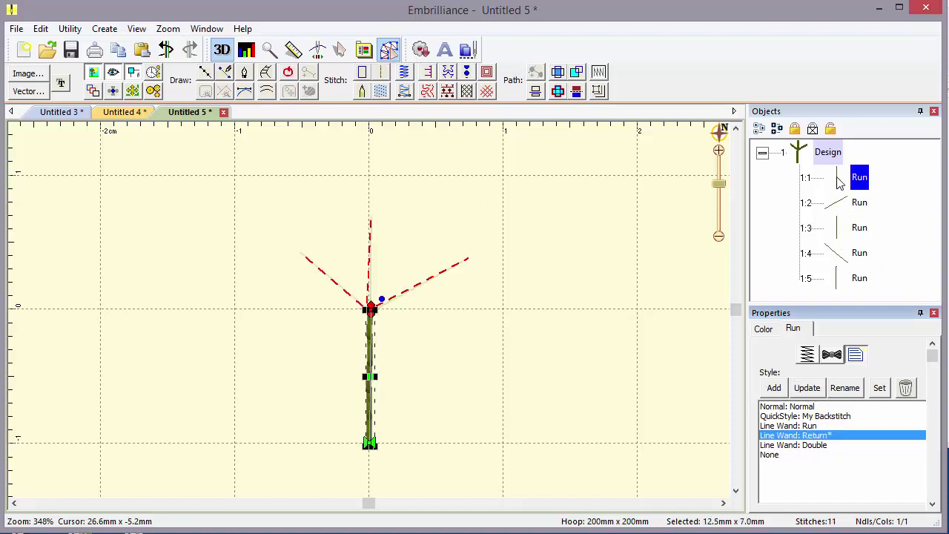
click(799, 426)
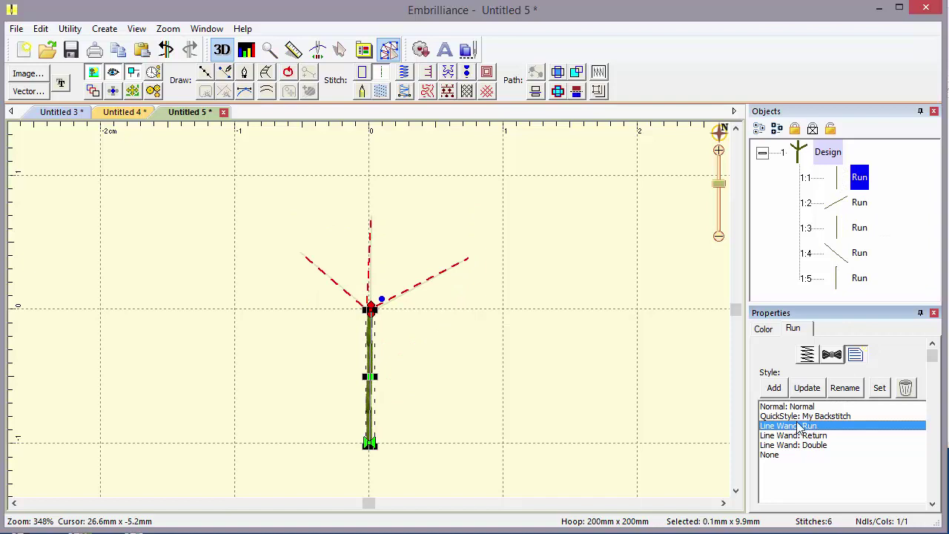
click(478, 390)
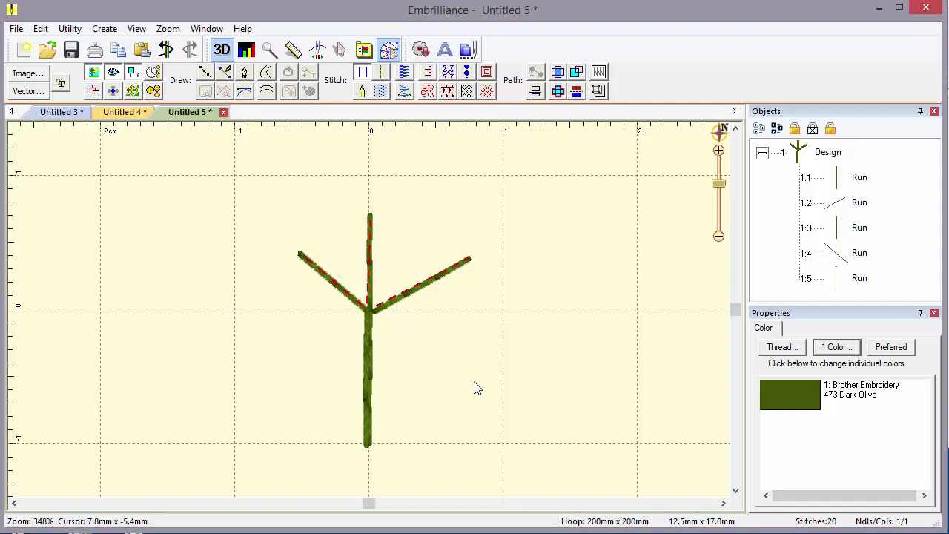
Step: Switch the right branch to stem stitch and update Line Wand: Double for all matching branches
click(460, 270)
click(459, 271)
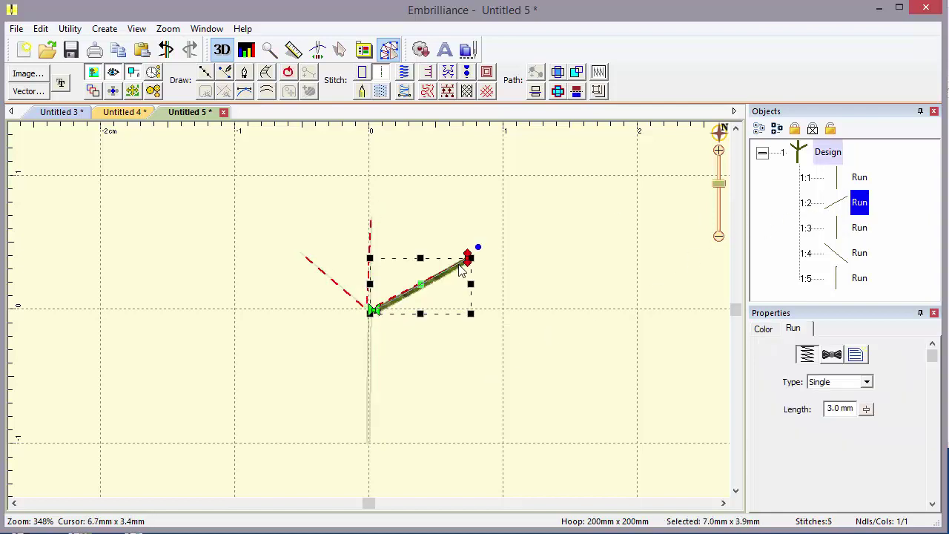
click(856, 356)
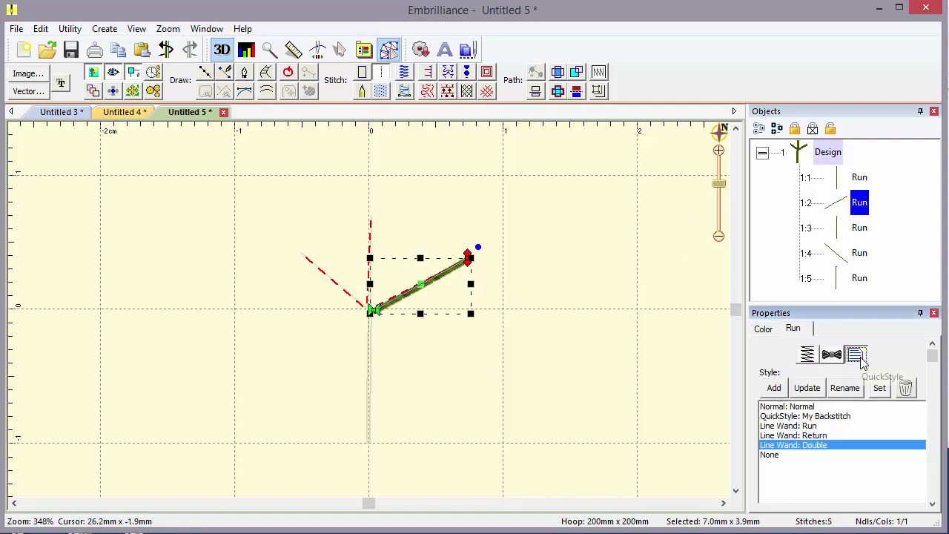
click(807, 355)
click(825, 382)
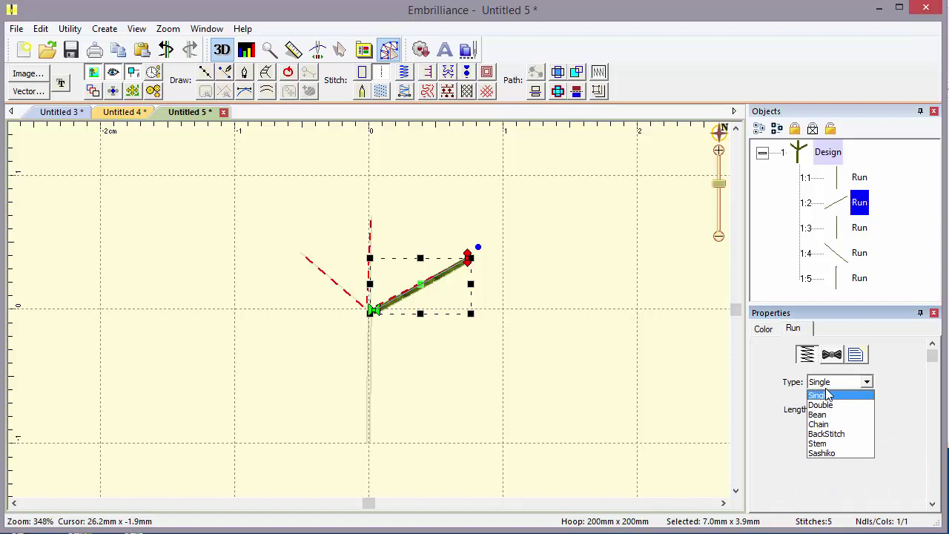
click(827, 443)
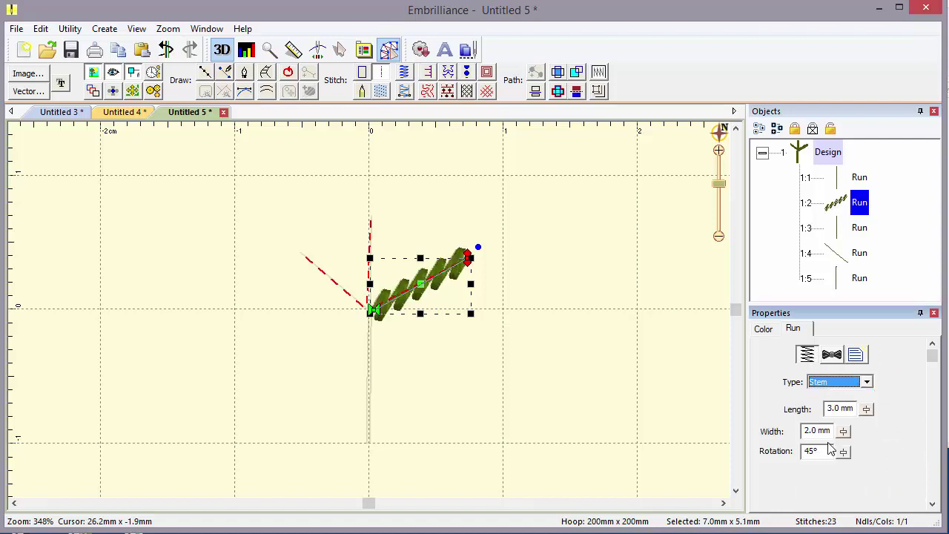
click(860, 358)
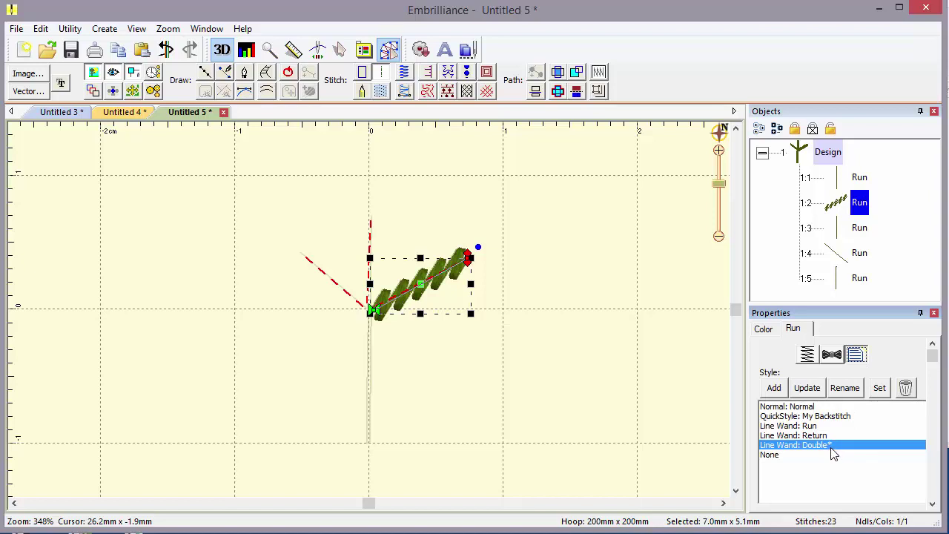
click(808, 390)
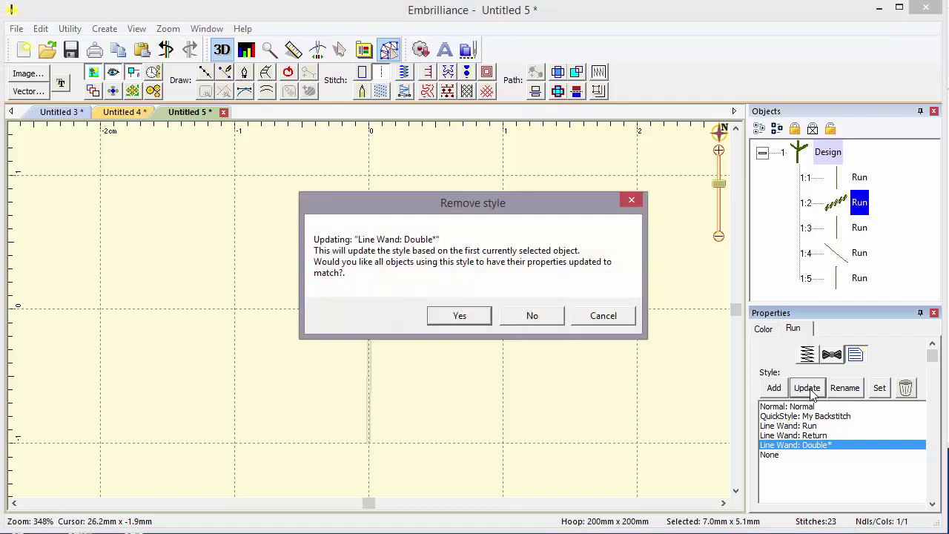
click(476, 317)
click(481, 341)
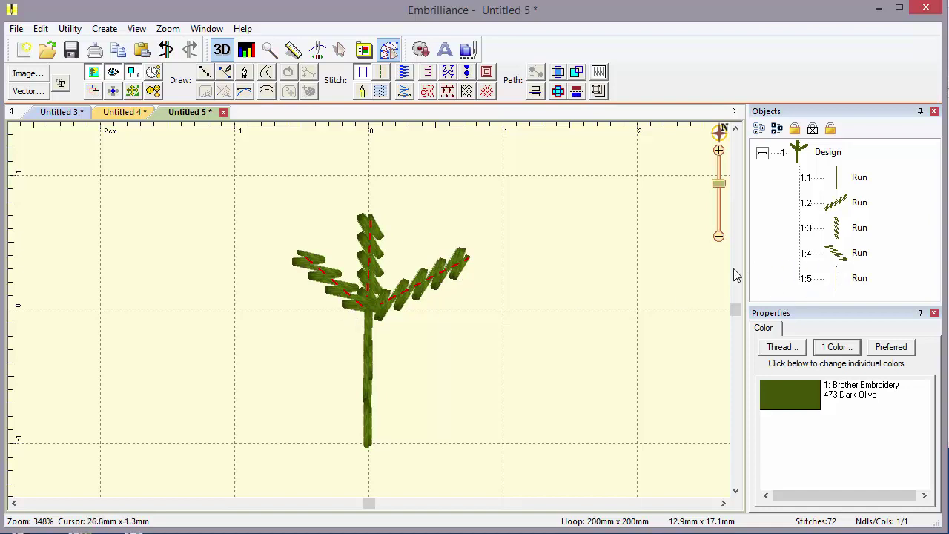
Step: Switch the lower stem to stem stitch and update Line Wand: Return without changing other objects
click(851, 282)
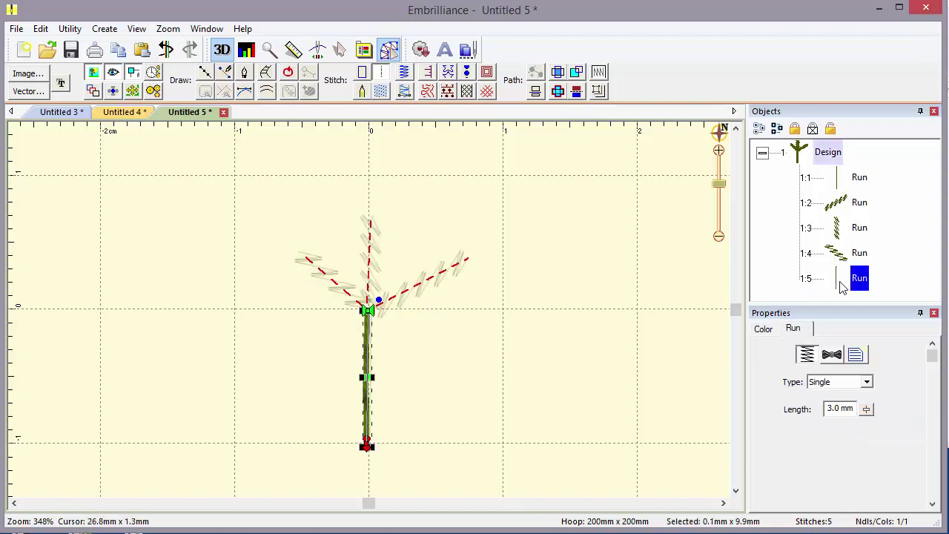
click(860, 359)
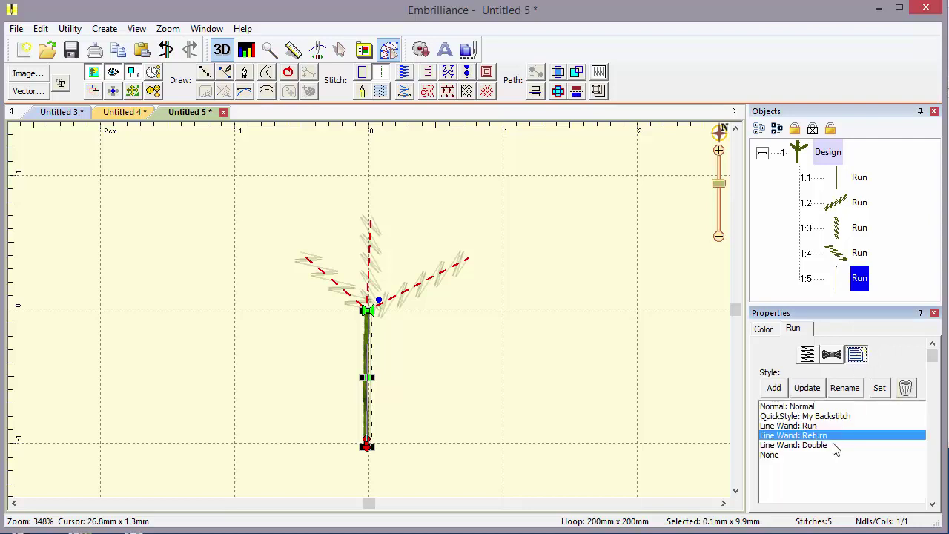
click(807, 356)
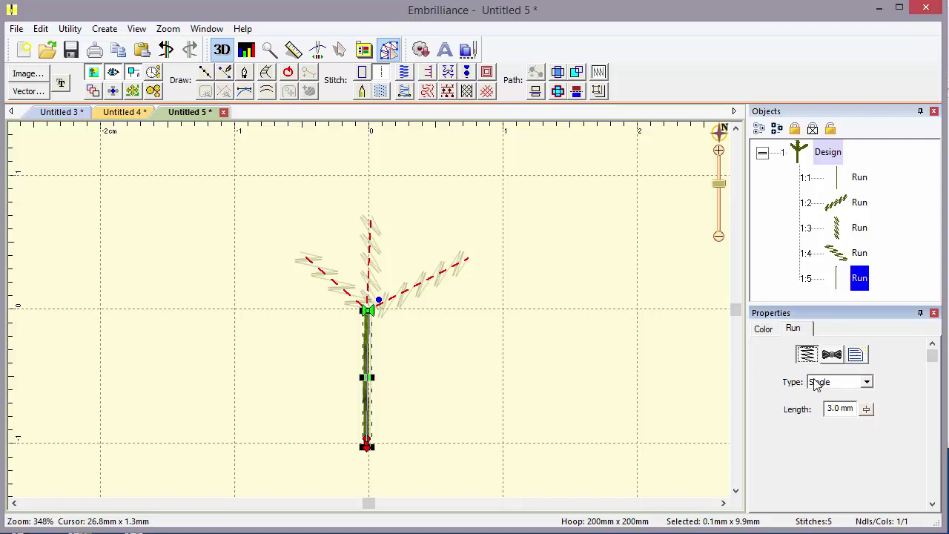
click(815, 382)
click(820, 445)
click(860, 359)
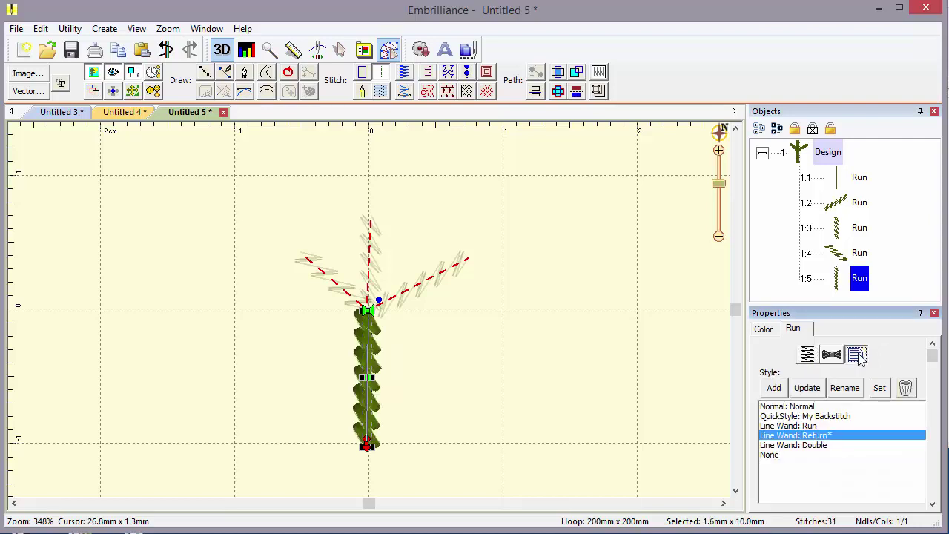
click(806, 387)
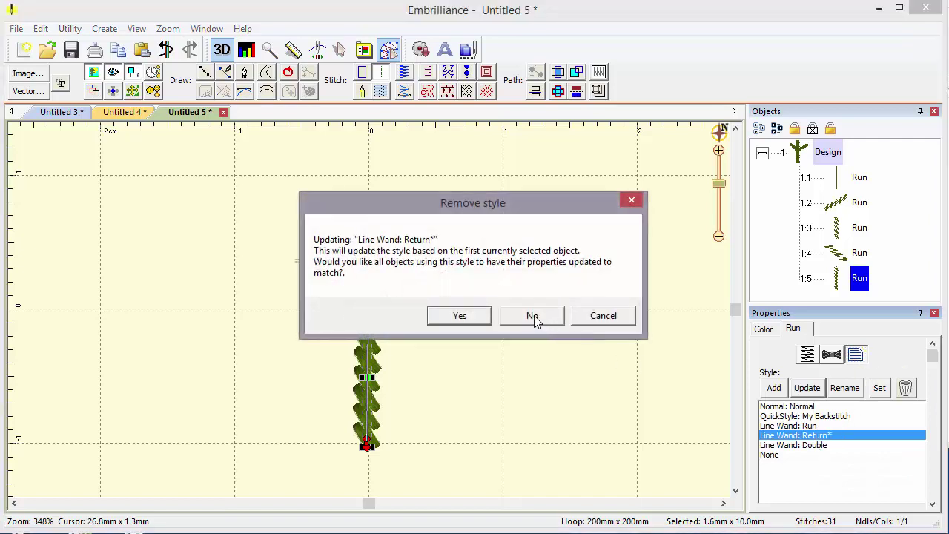
click(488, 315)
click(509, 349)
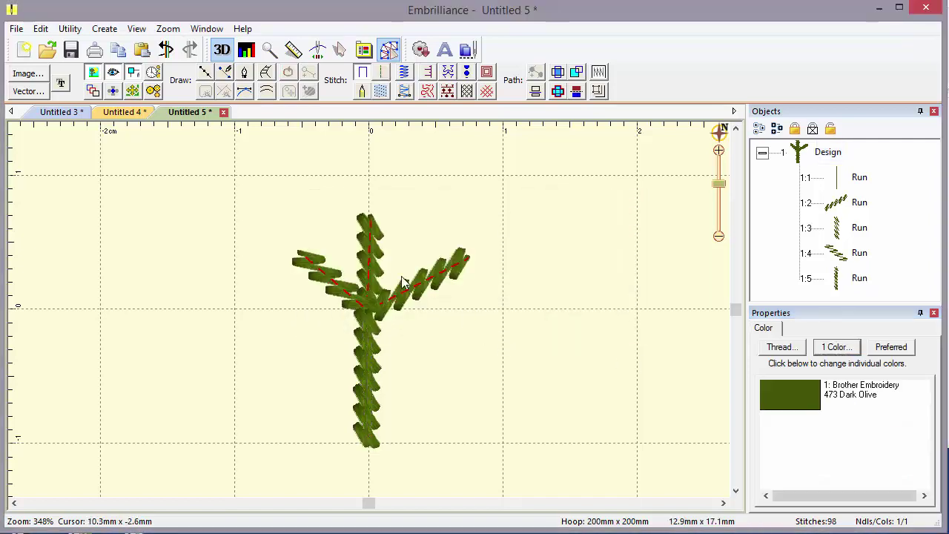
click(107, 30)
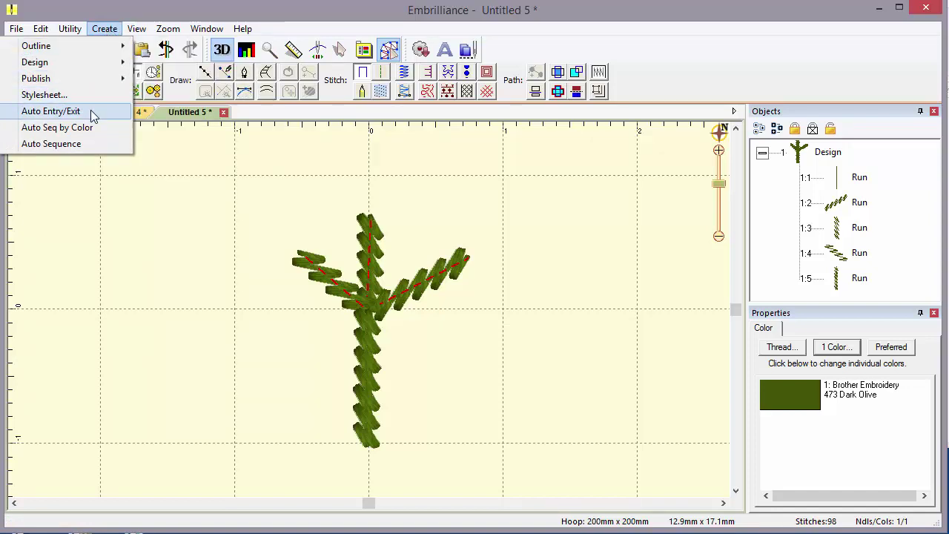
Step: Add automatic entry/exit points and replay the 112-stitch twig in the Stitch Simulator
click(51, 111)
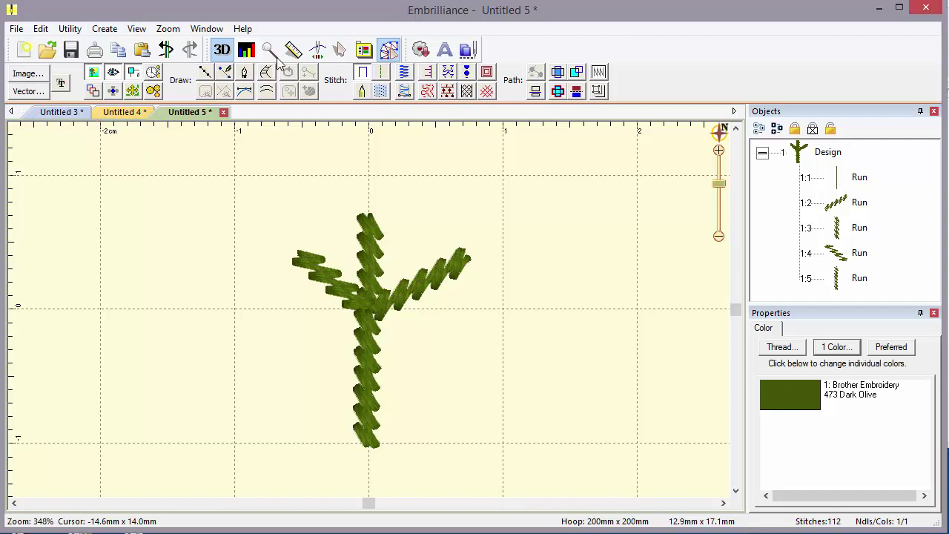
click(317, 50)
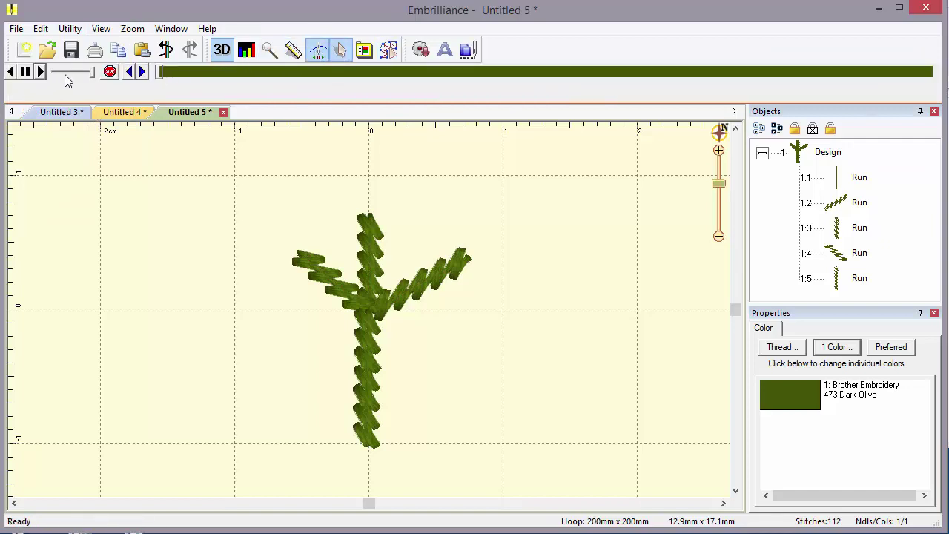
click(169, 74)
drag(169, 77, 582, 55)
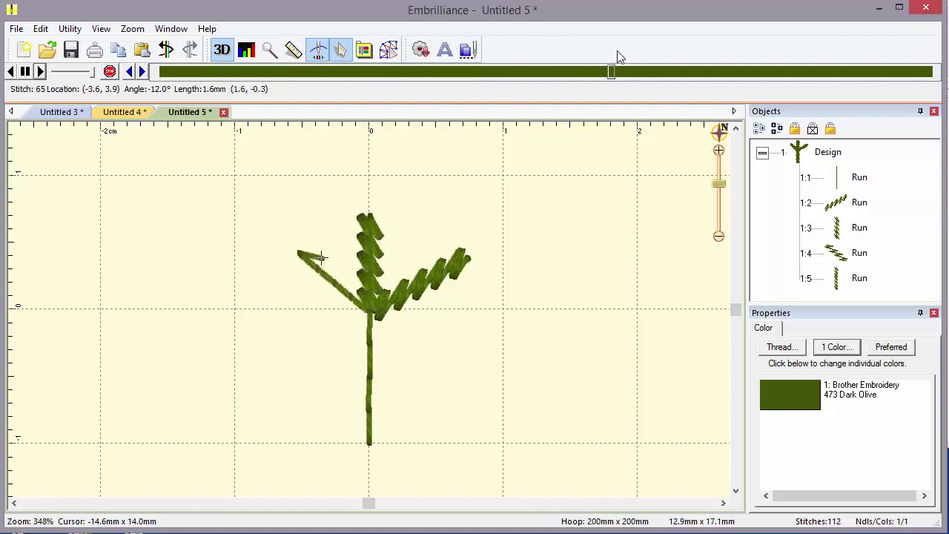
drag(620, 58, 924, 97)
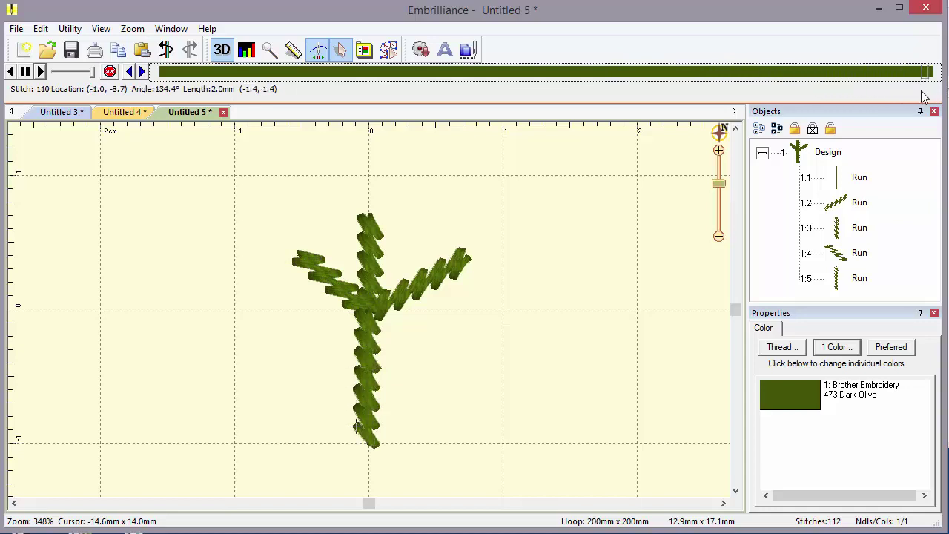
click(389, 51)
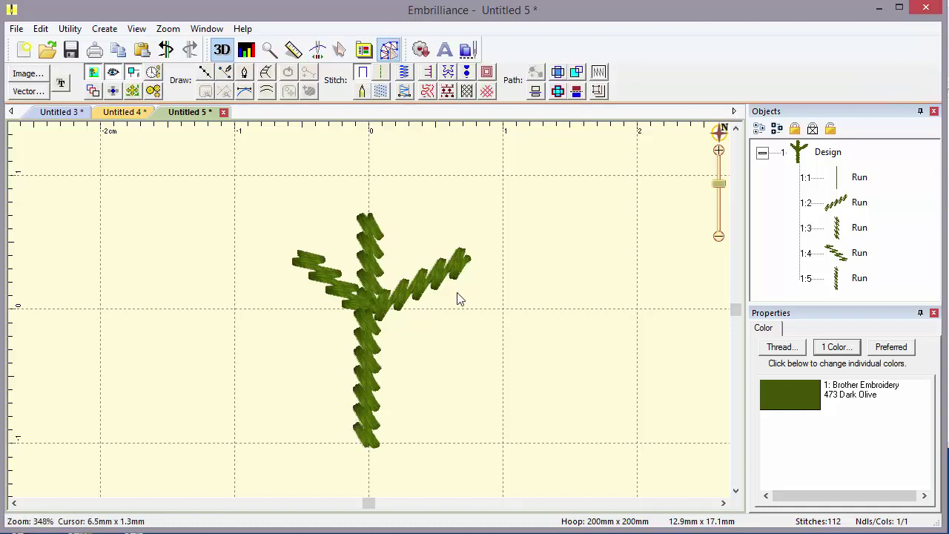